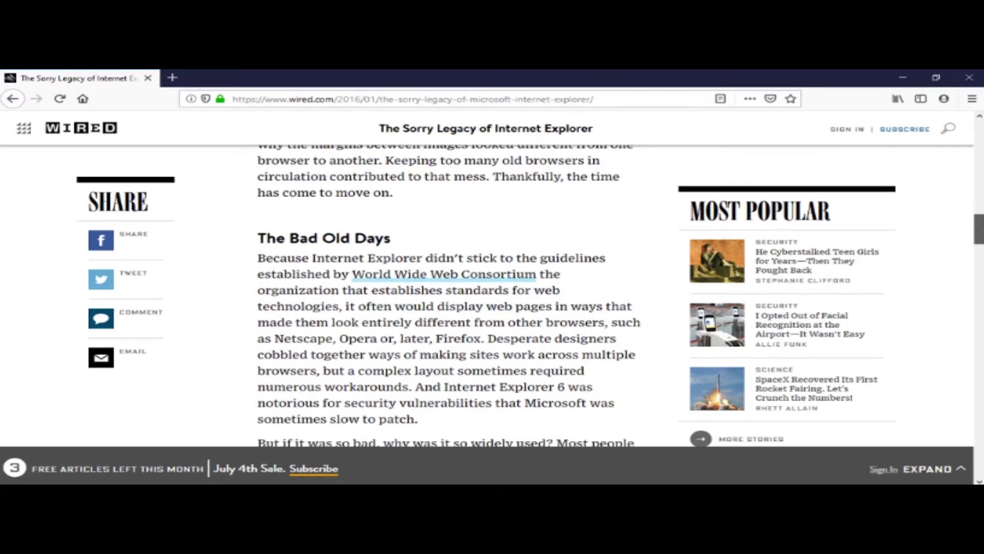
Step: Scroll down the Wired article 'The Sorry Legacy of Internet Explorer' to its final paragraphs
scroll(448, 302, "down", 8)
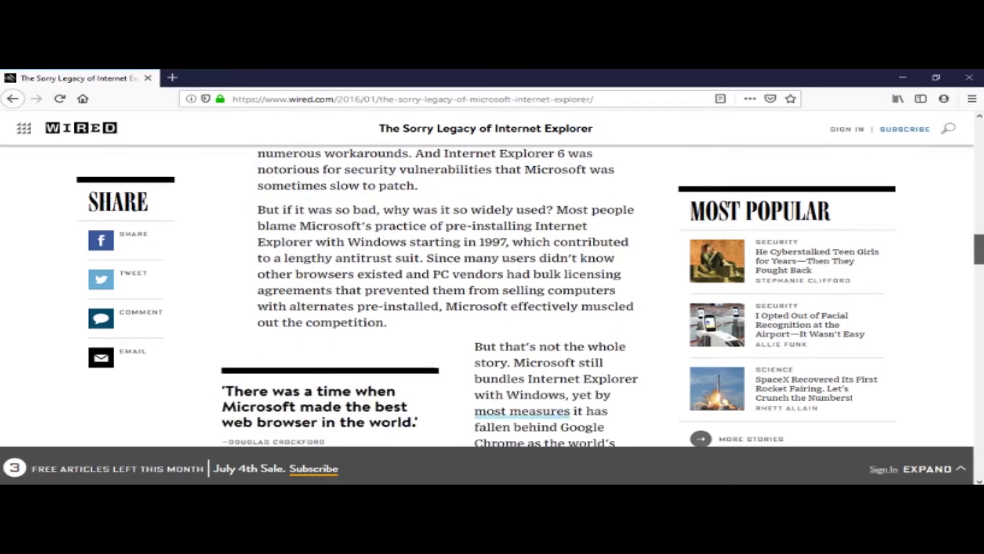
scroll(447, 303, "down", 3)
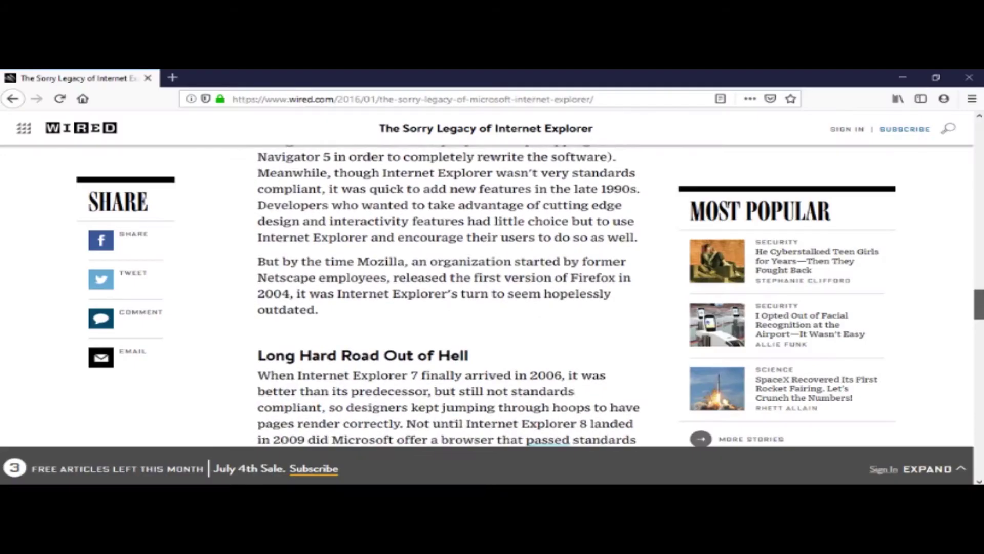
scroll(447, 302, "down", 7)
scroll(448, 302, "down", 1)
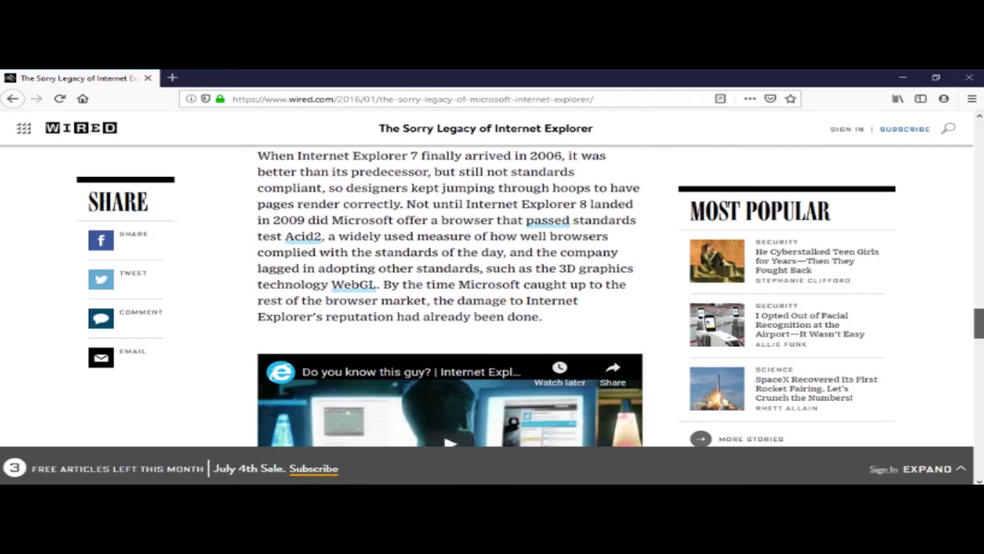
scroll(447, 302, "down", 15)
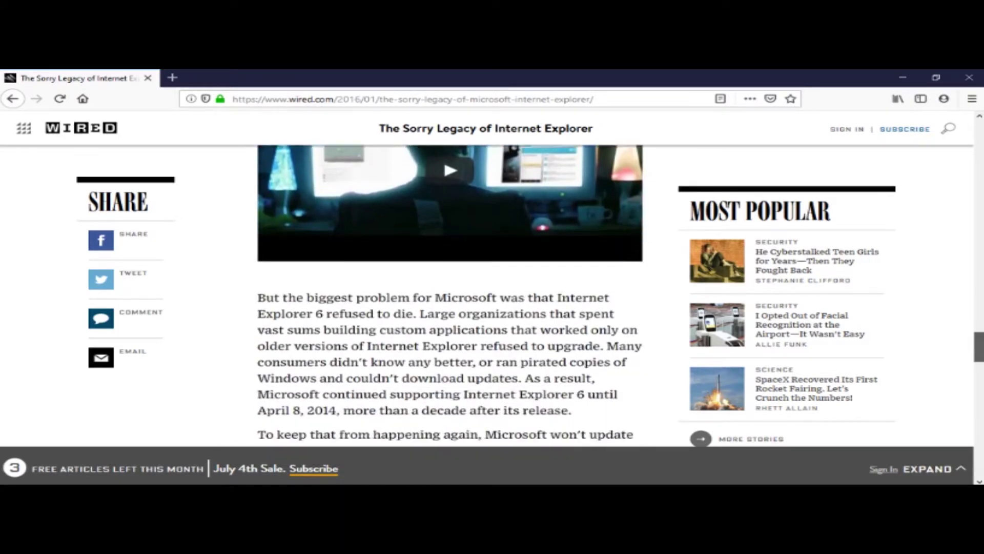
scroll(447, 302, "down", 7)
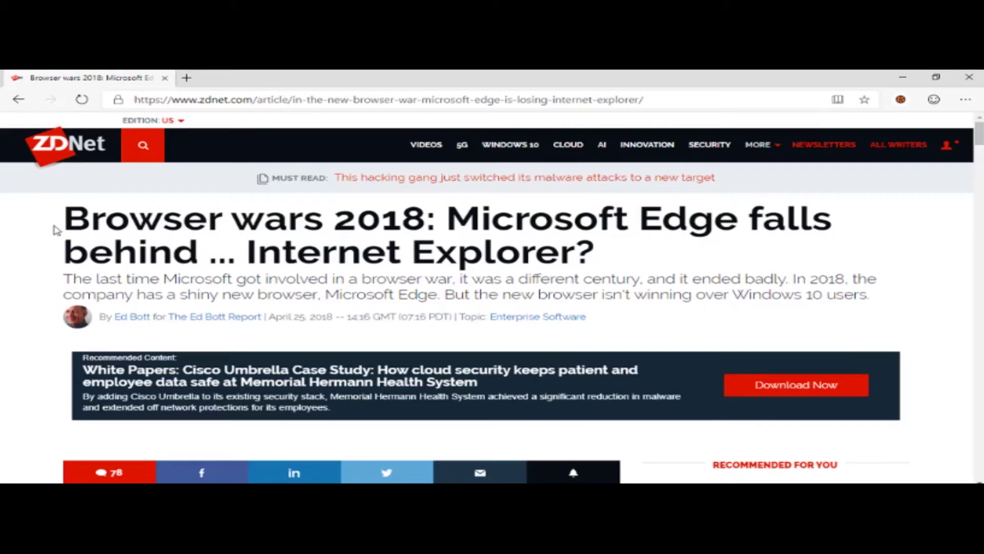
Step: Highlight the full ZDNet headline 'Browser wars 2018: Microsoft Edge falls behind ... Internet Explorer?'
left_click_drag(64, 215, 621, 259)
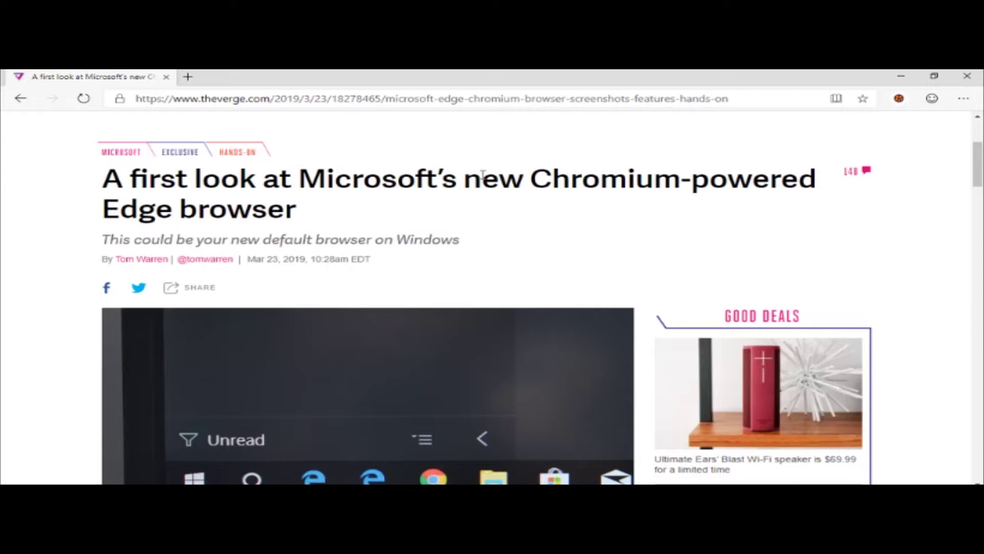
Step: Highlight 'new Chromium-powered Edge browser' in The Verge headline, then clear the selection
left_click_drag(466, 177, 752, 201)
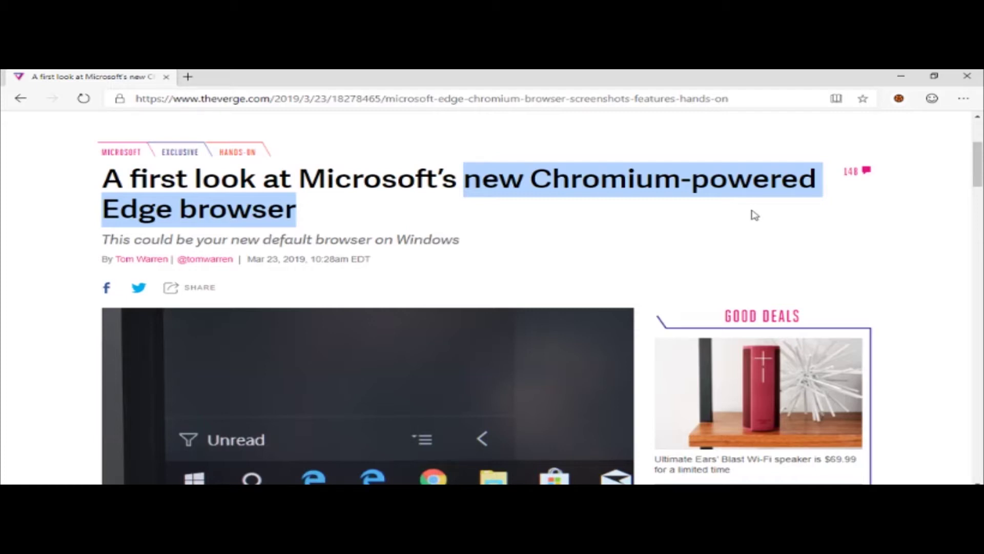
left_click(754, 215)
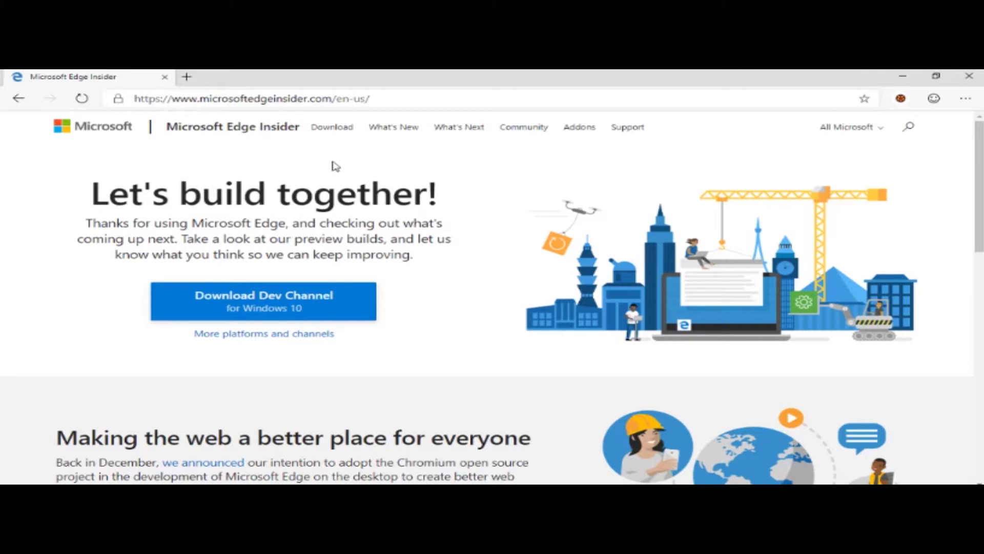
Step: Open the Edge Insider Download page and scroll to the Other Platforms builds
left_click(333, 128)
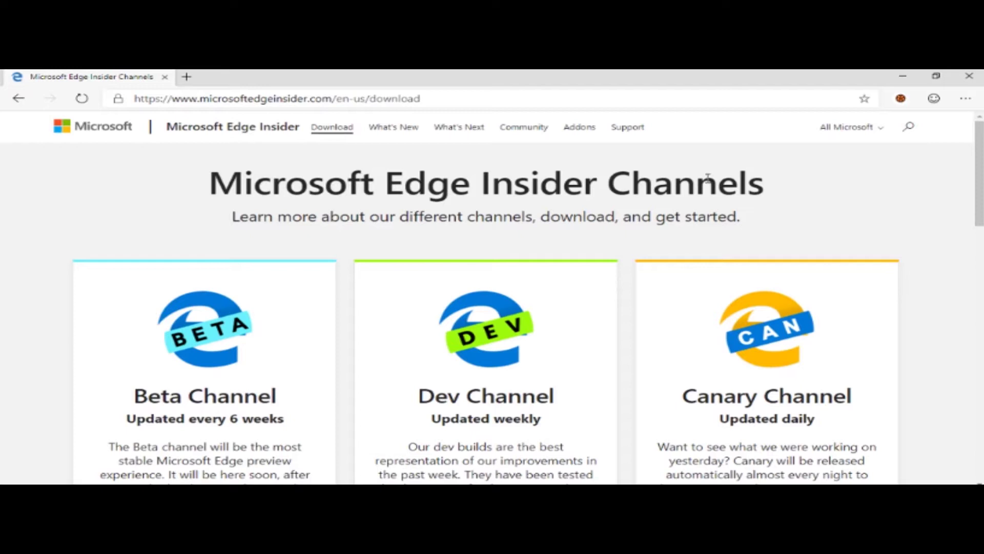
left_click_drag(979, 167, 981, 317)
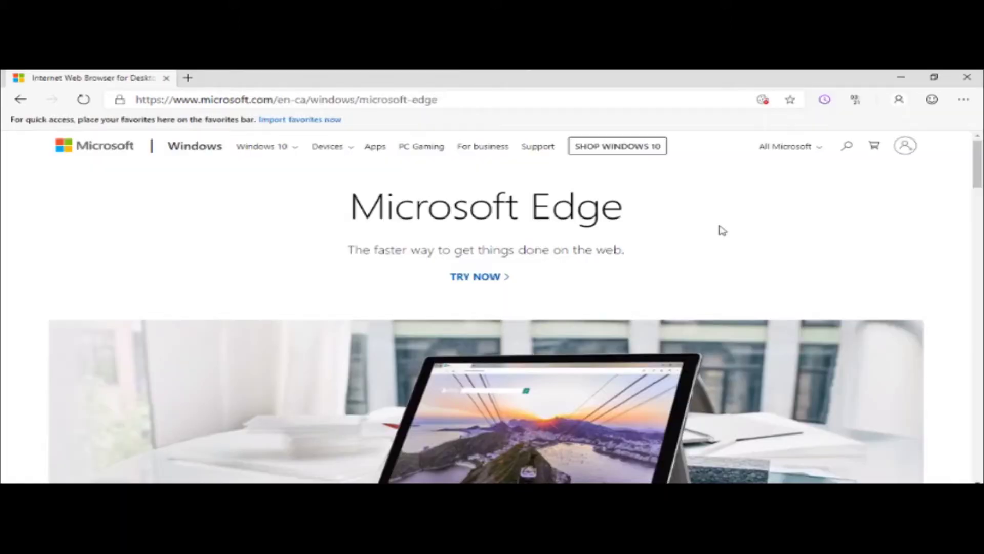
Step: Scroll the microsoft.com Edge product page down to the 'Reading simplified' section
scroll(723, 230, "down", 1)
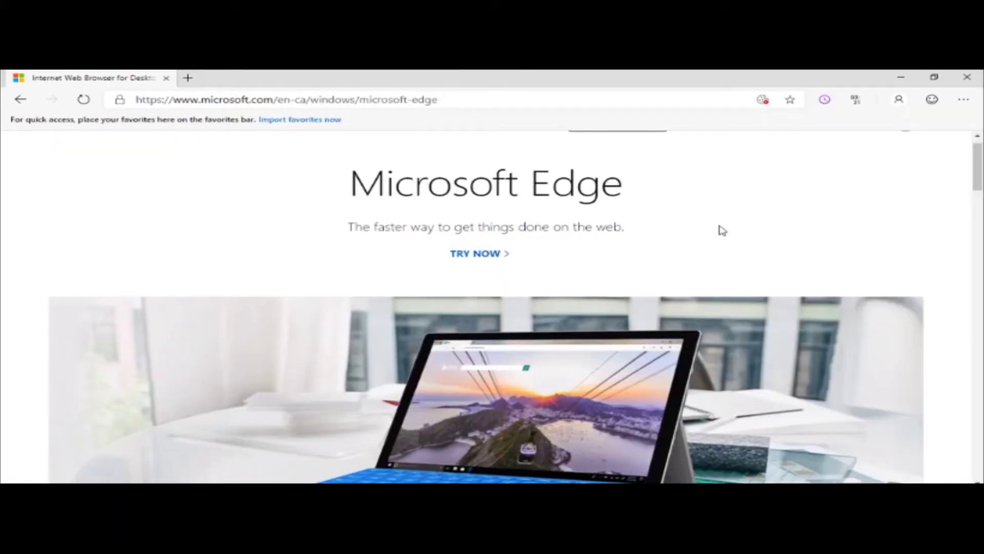
scroll(722, 231, "down", 4)
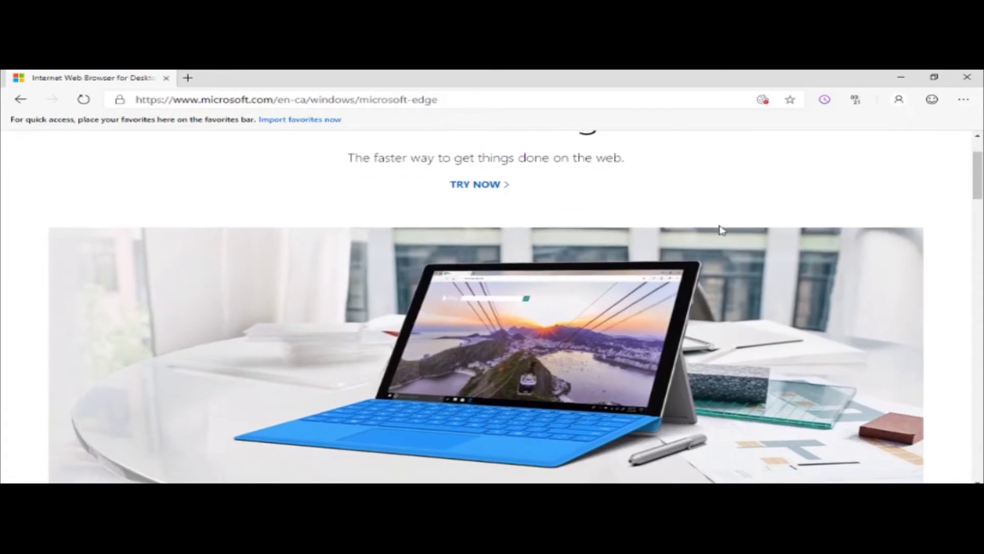
scroll(720, 229, "down", 5)
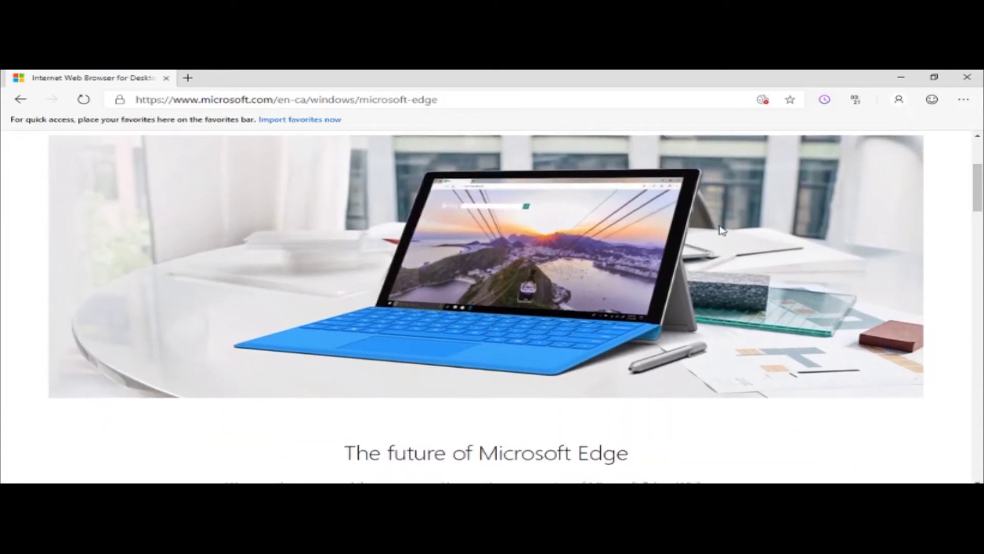
scroll(723, 230, "down", 5)
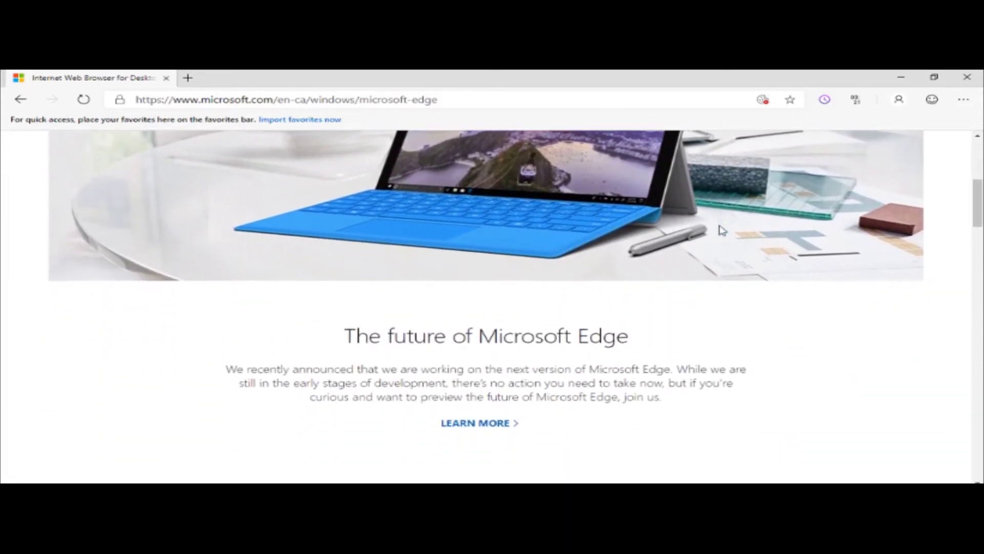
scroll(722, 230, "down", 5)
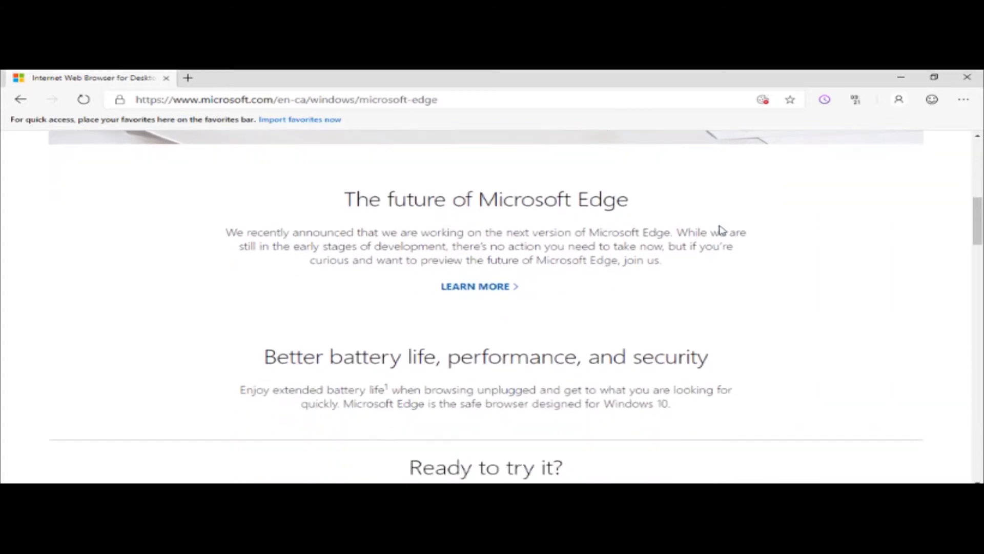
scroll(721, 226, "down", 5)
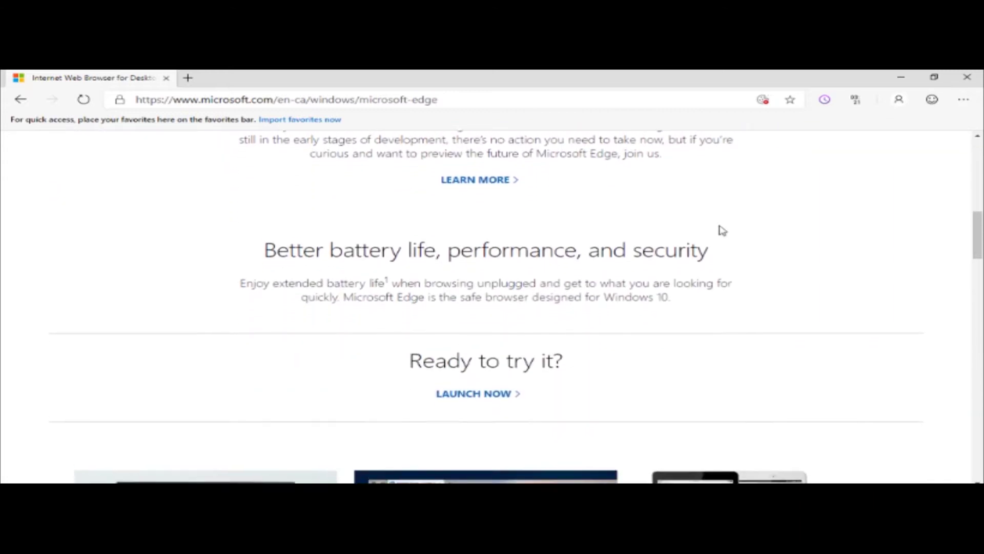
scroll(722, 231, "down", 5)
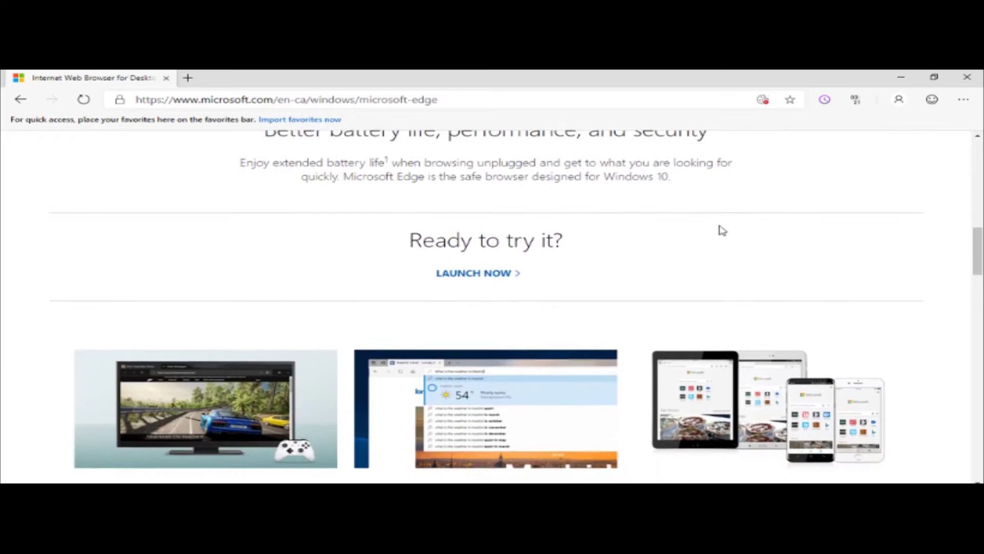
scroll(722, 231, "down", 5)
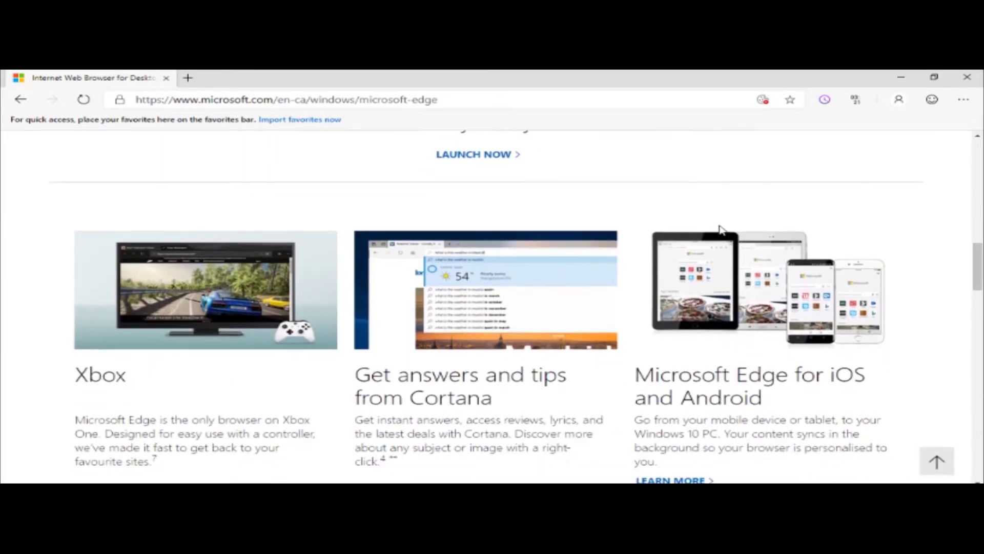
scroll(722, 231, "down", 5)
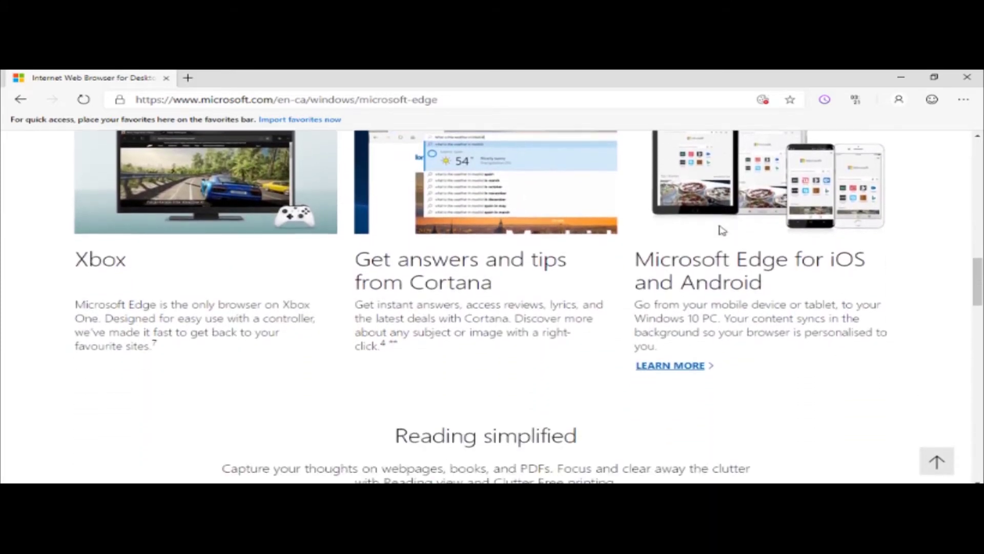
scroll(720, 225, "down", 5)
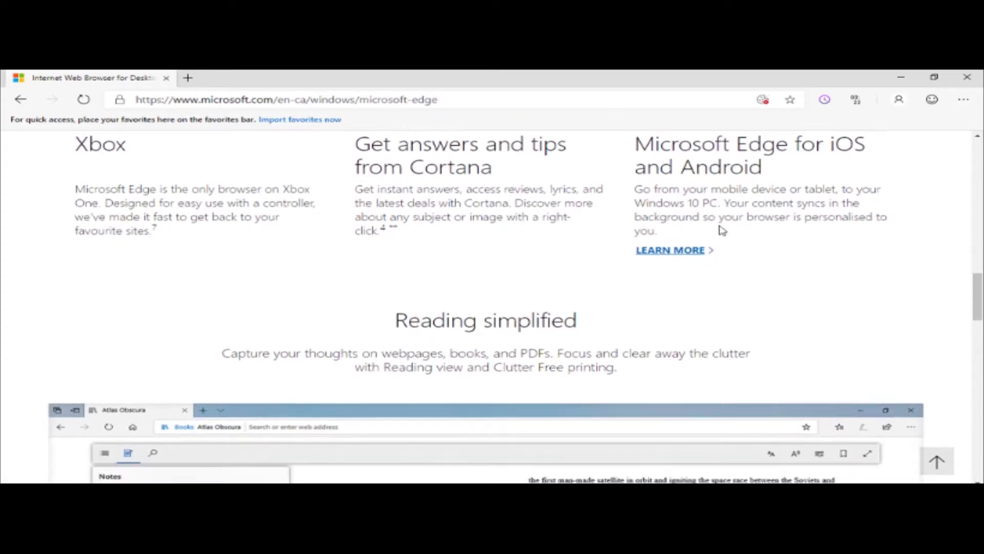
scroll(720, 228, "down", 4)
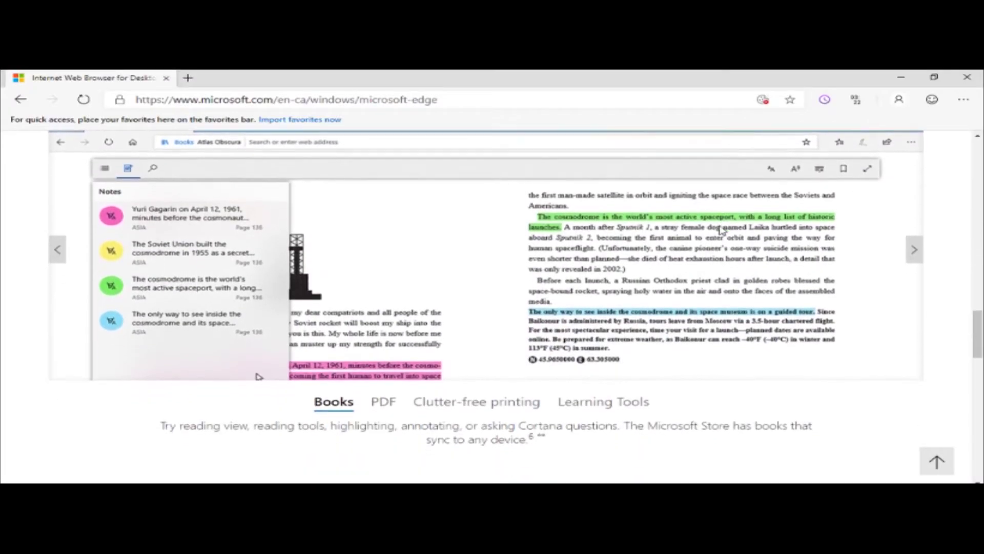
scroll(720, 229, "down", 2)
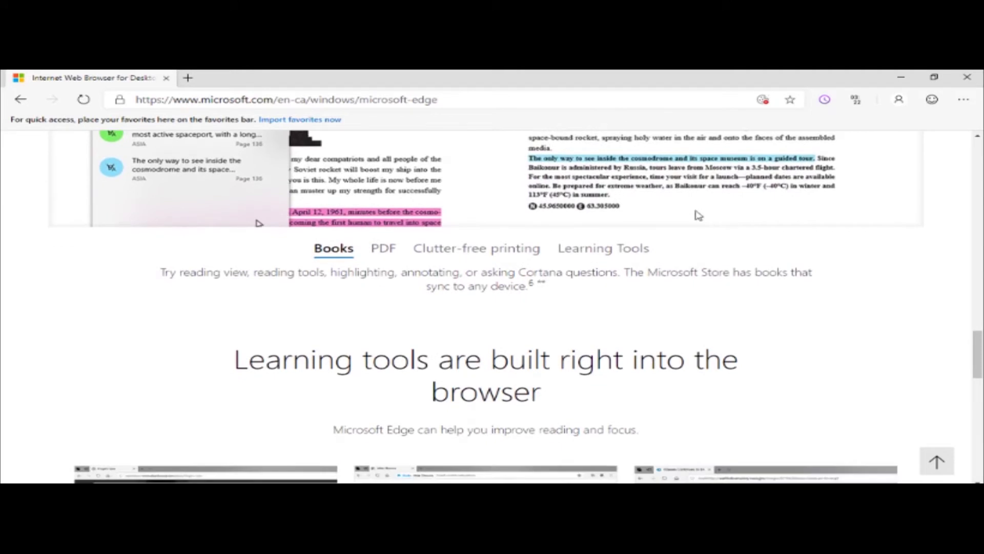
left_click(391, 254)
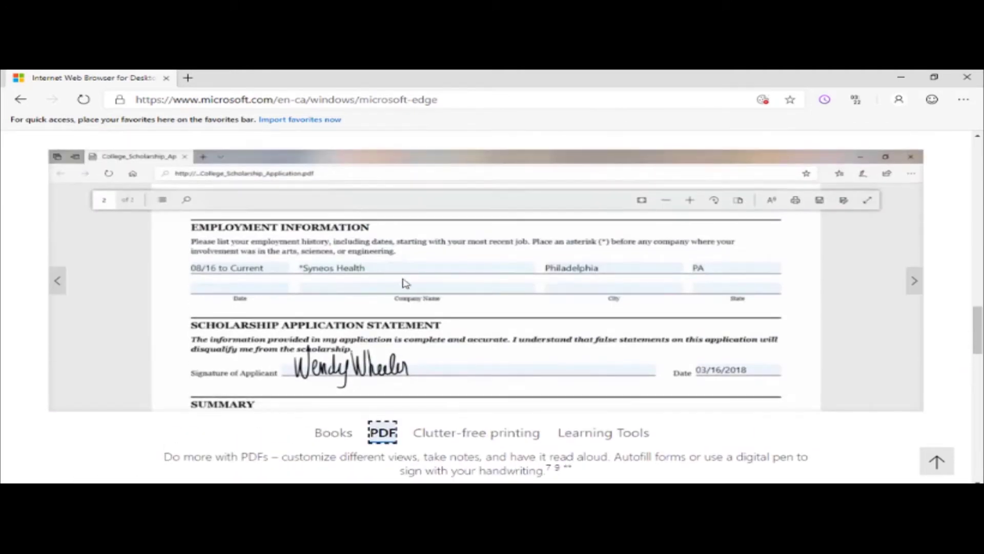
left_click(464, 433)
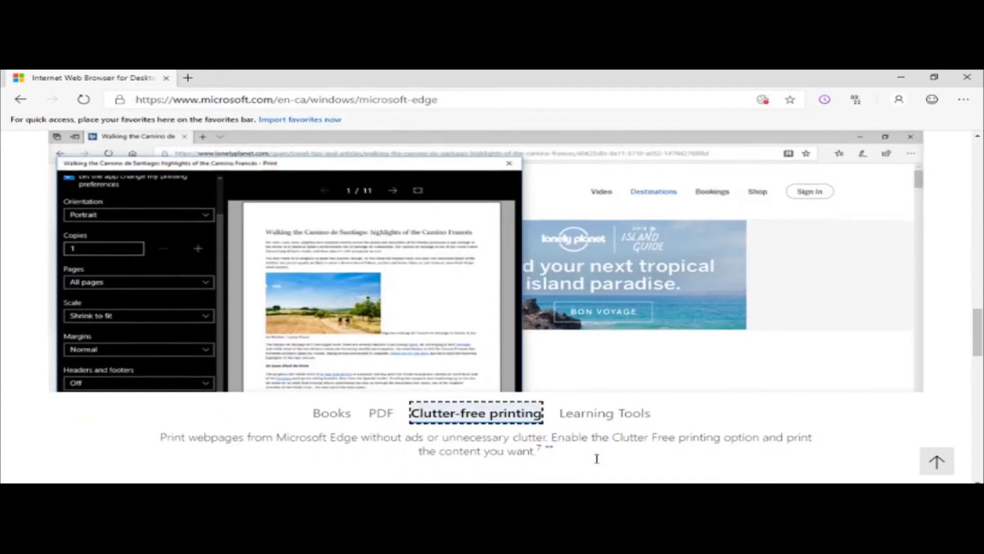
scroll(597, 462, "down", 3)
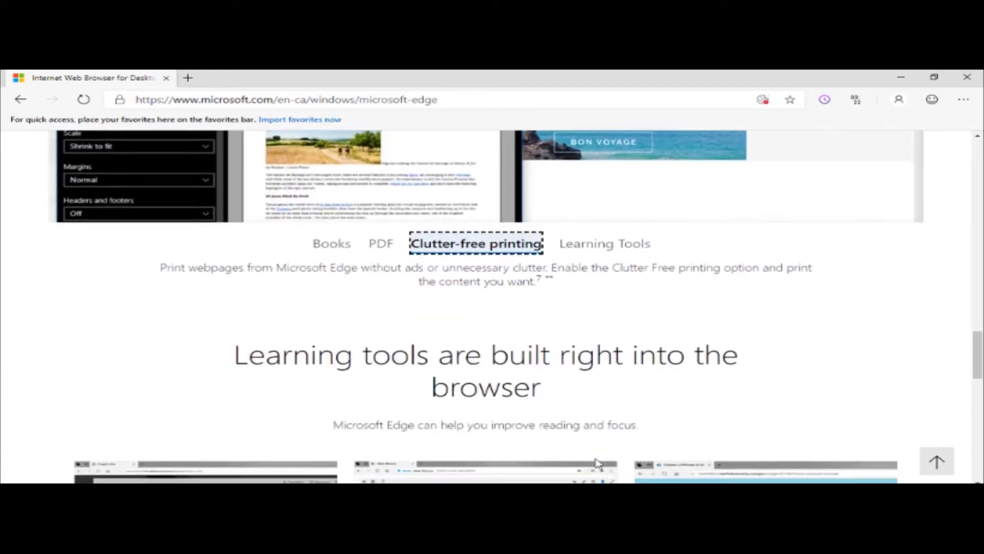
scroll(596, 461, "down", 3)
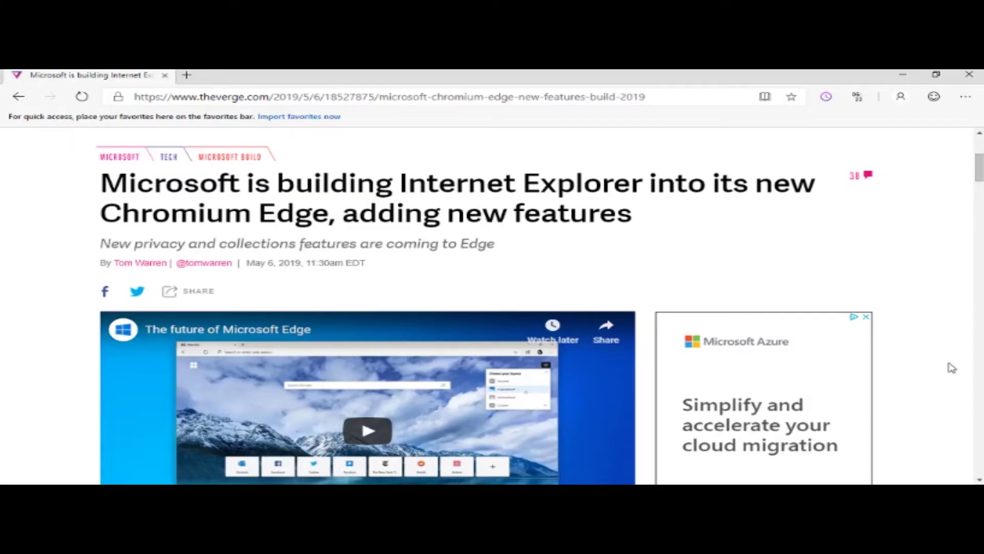
Step: Scroll The Verge article past the IE mode section to the collections passage on Word/Excel export
scroll(952, 367, "down", 5)
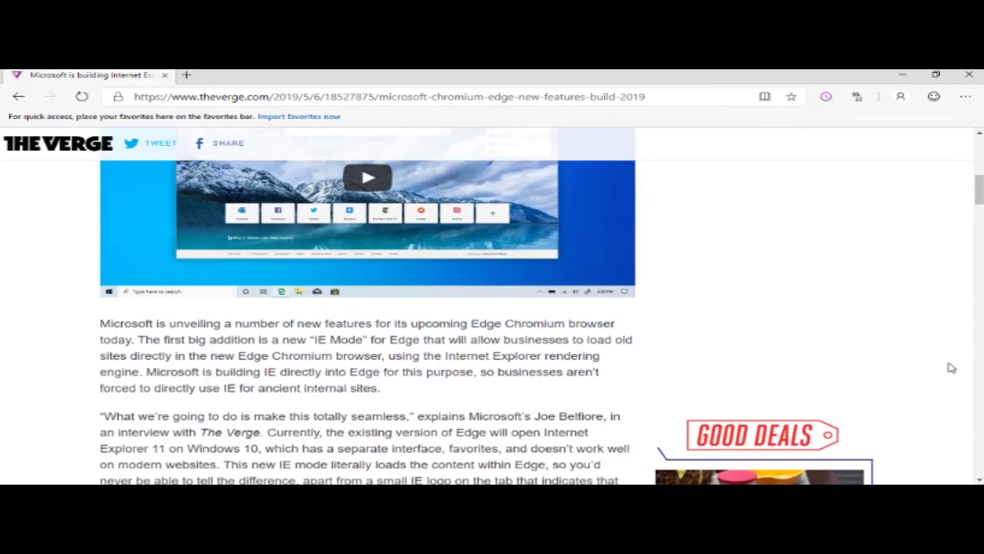
scroll(952, 368, "down", 3)
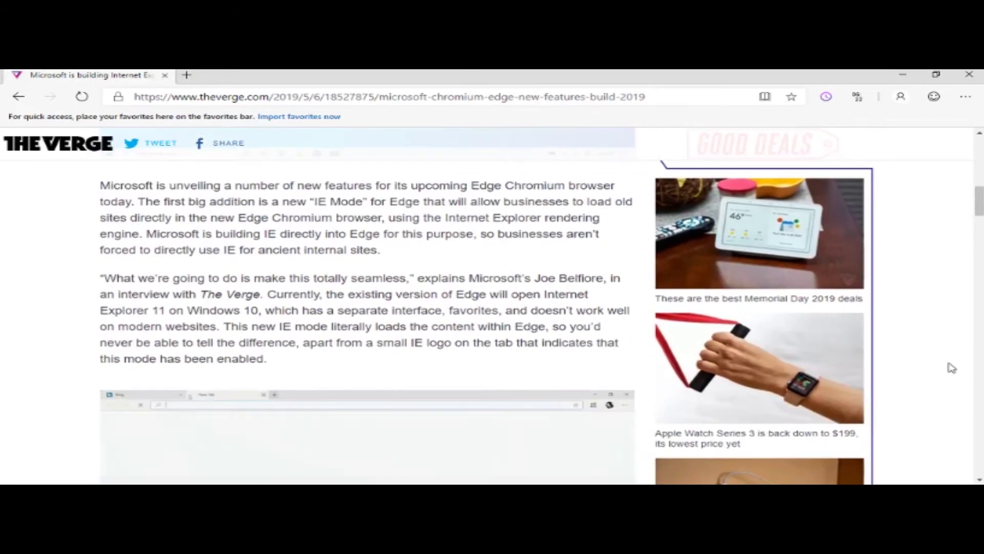
scroll(952, 368, "down", 3)
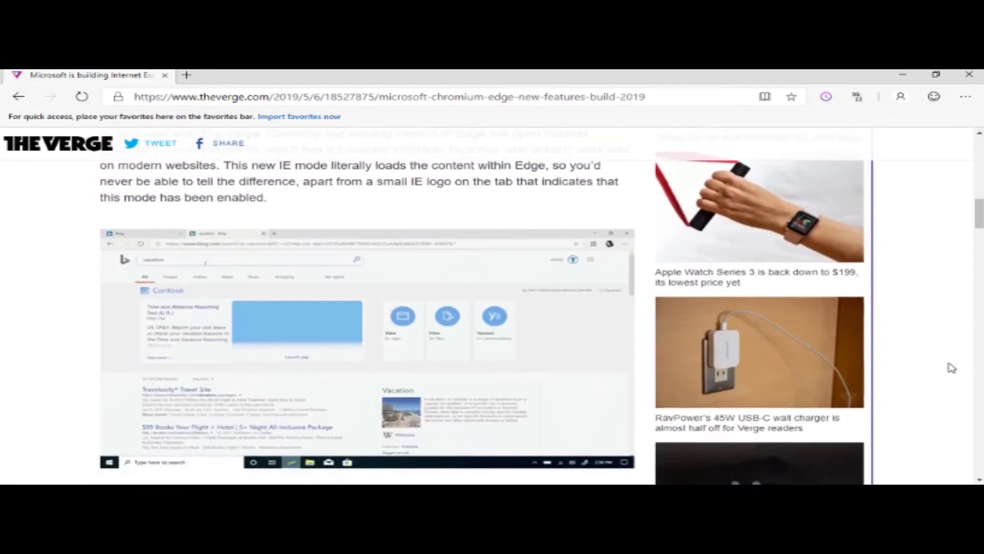
scroll(952, 367, "down", 1)
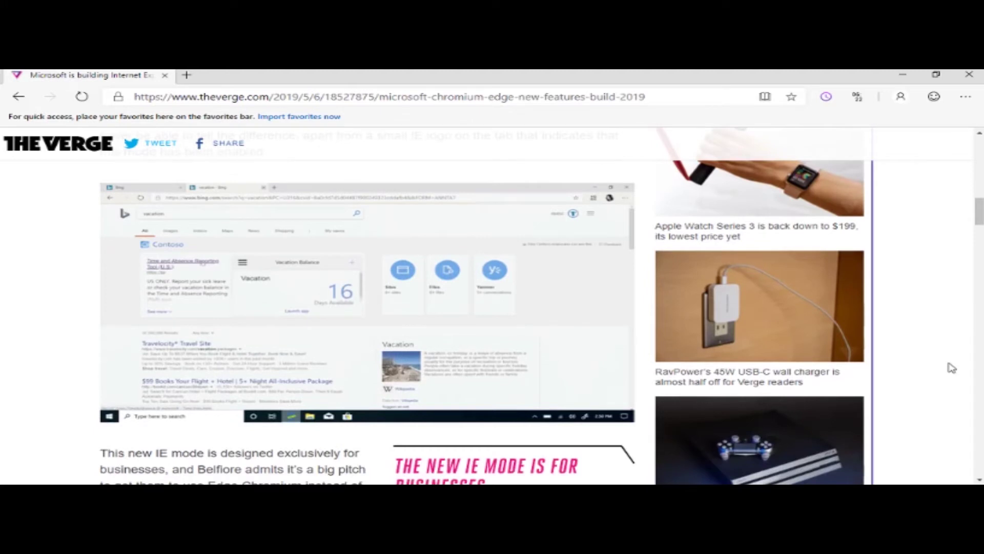
scroll(952, 368, "down", 5)
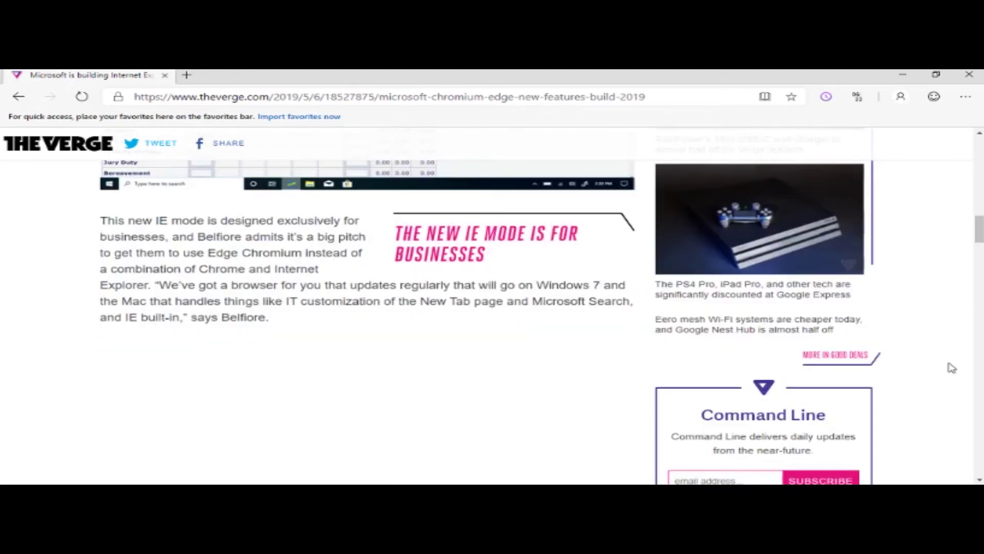
scroll(952, 367, "down", 3)
scroll(952, 368, "up", 3)
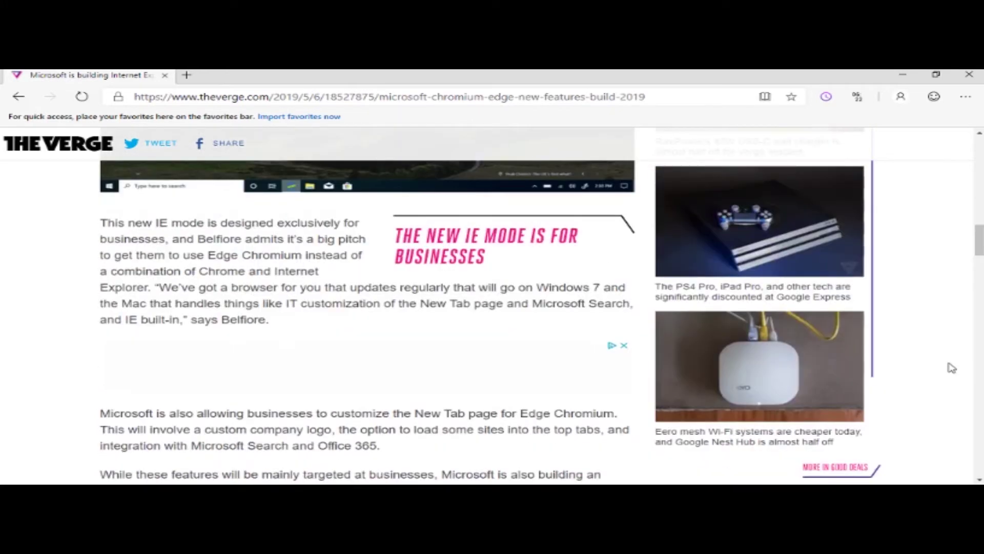
scroll(952, 367, "down", 4)
scroll(952, 368, "down", 4)
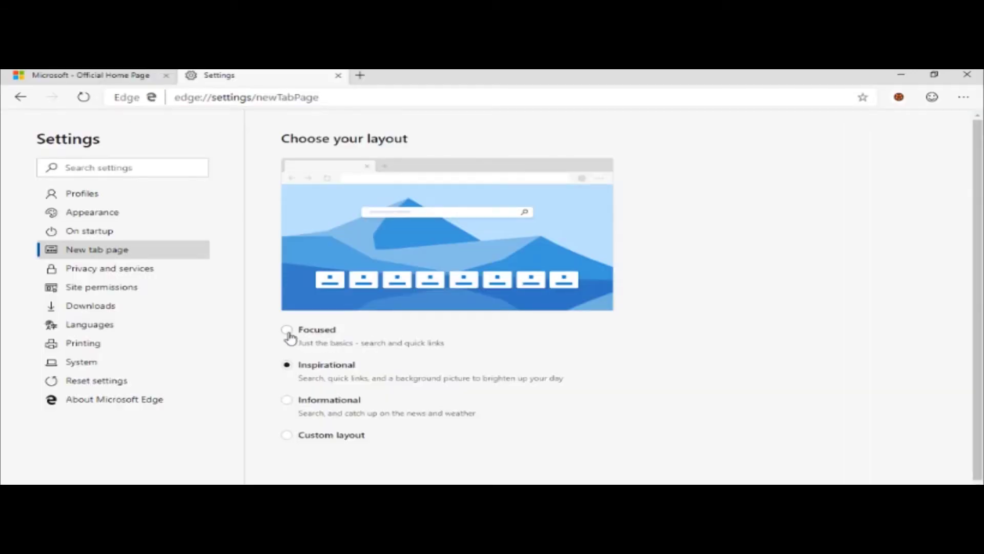
Step: Try the Focused and Inspirational new tab layouts, previewing each in a new tab
left_click(288, 332)
left_click(360, 74)
left_click(301, 77)
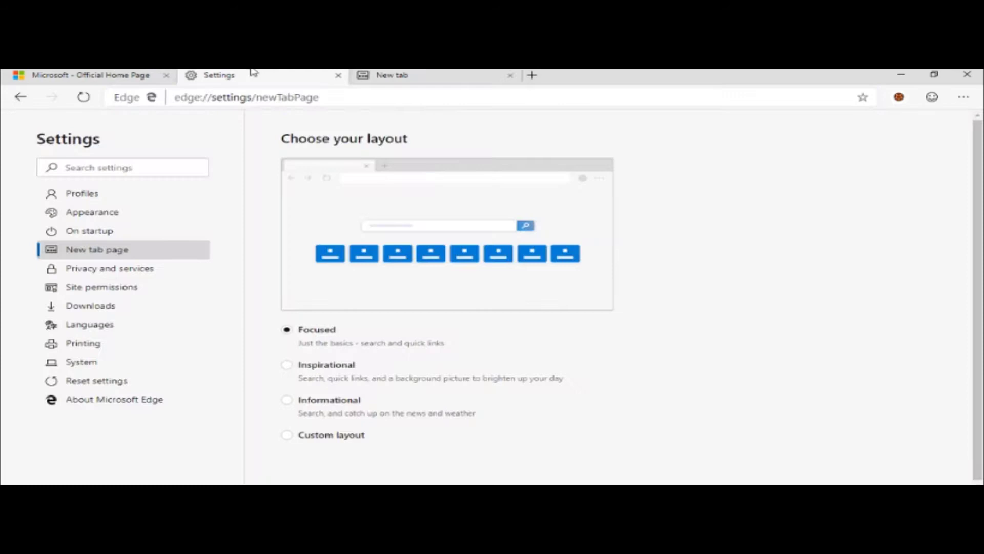
left_click(288, 365)
left_click(426, 75)
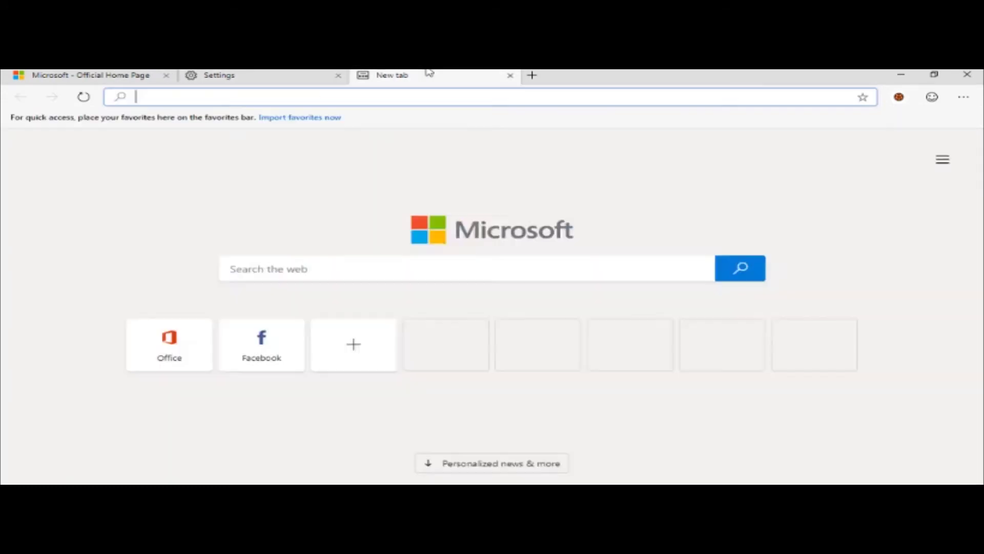
left_click(210, 72)
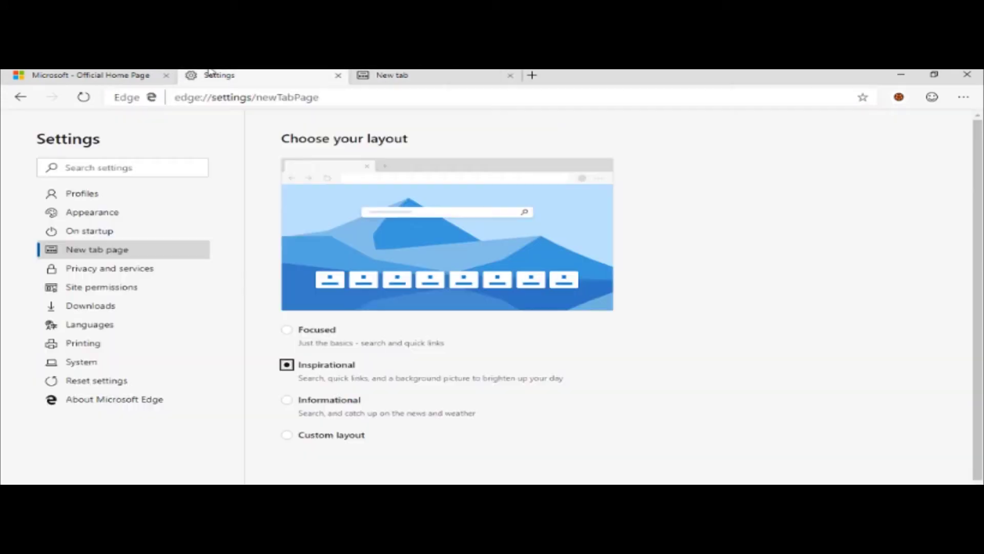
Step: Preview the Informational layout's news feed, look at Custom, then settle on Inspirational
left_click(288, 400)
left_click(386, 77)
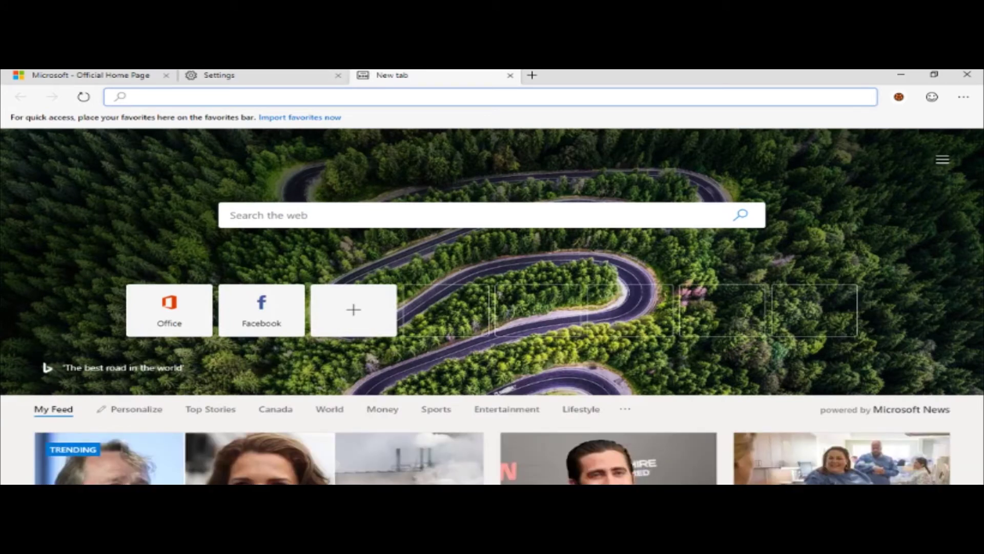
left_click(907, 277)
scroll(909, 279, "down", 3)
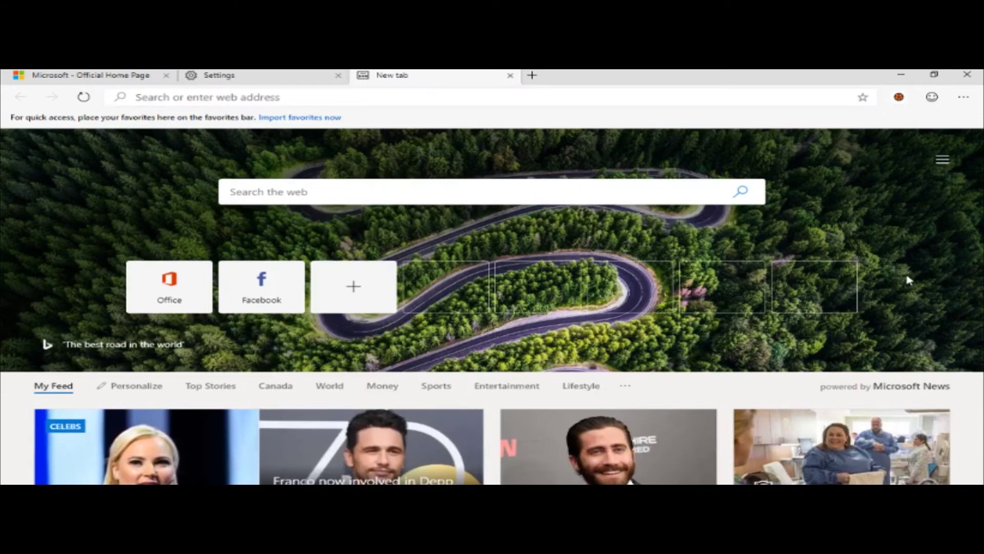
left_click(331, 78)
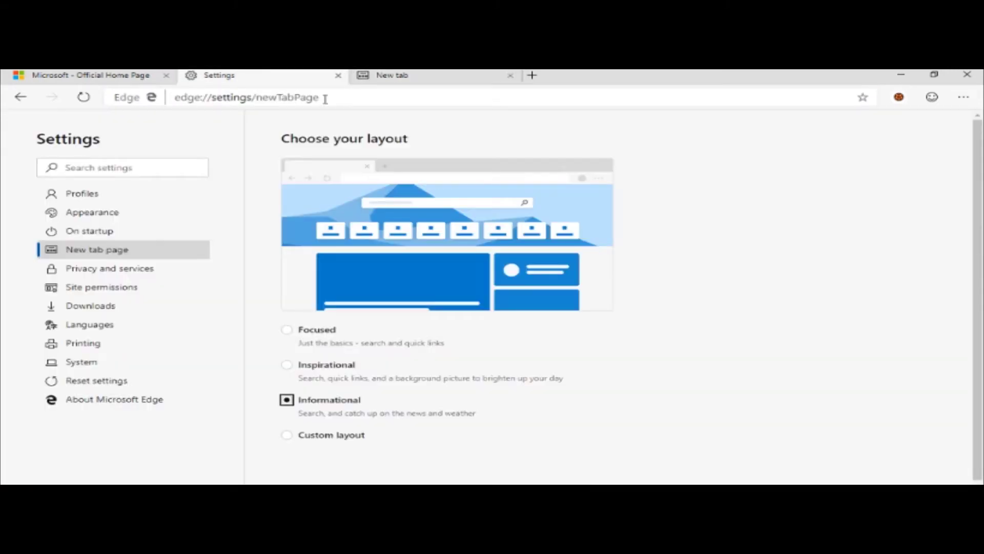
left_click(287, 435)
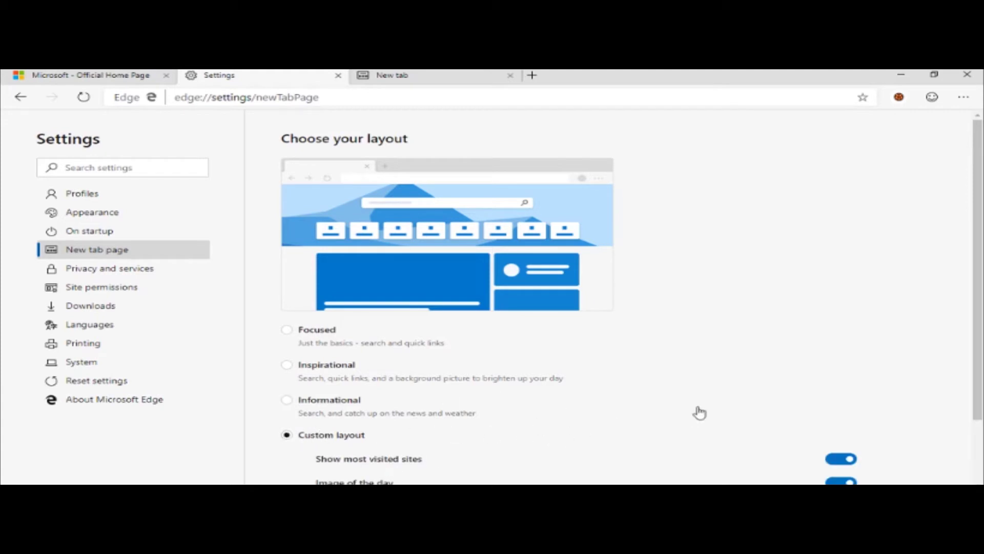
left_click(288, 365)
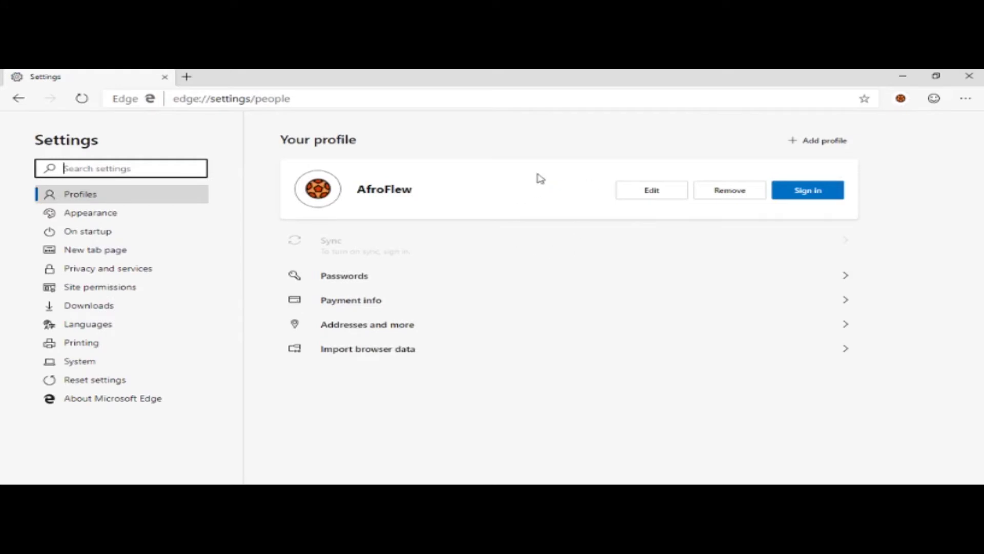
Step: Add a new browser profile named Youtube with the globe avatar
left_click(806, 141)
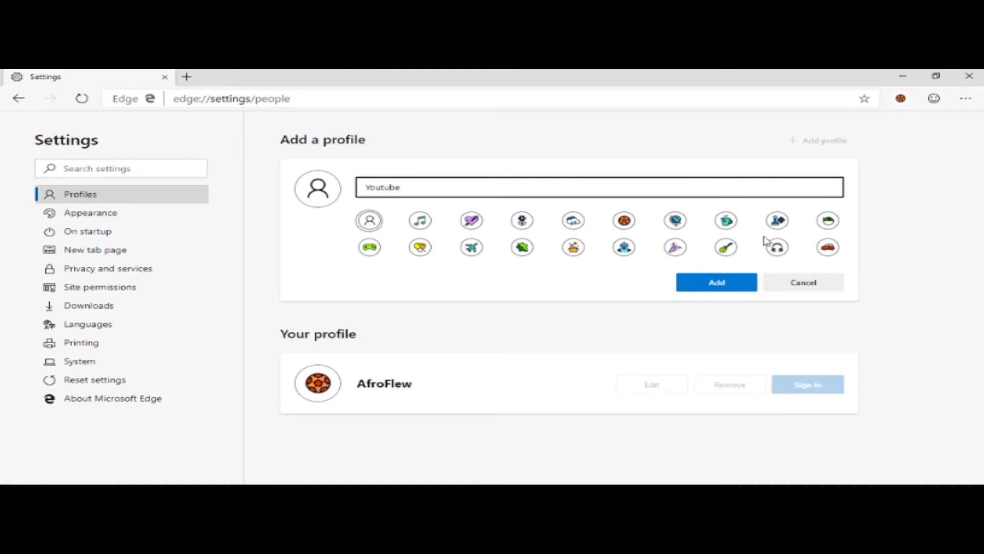
left_click(675, 221)
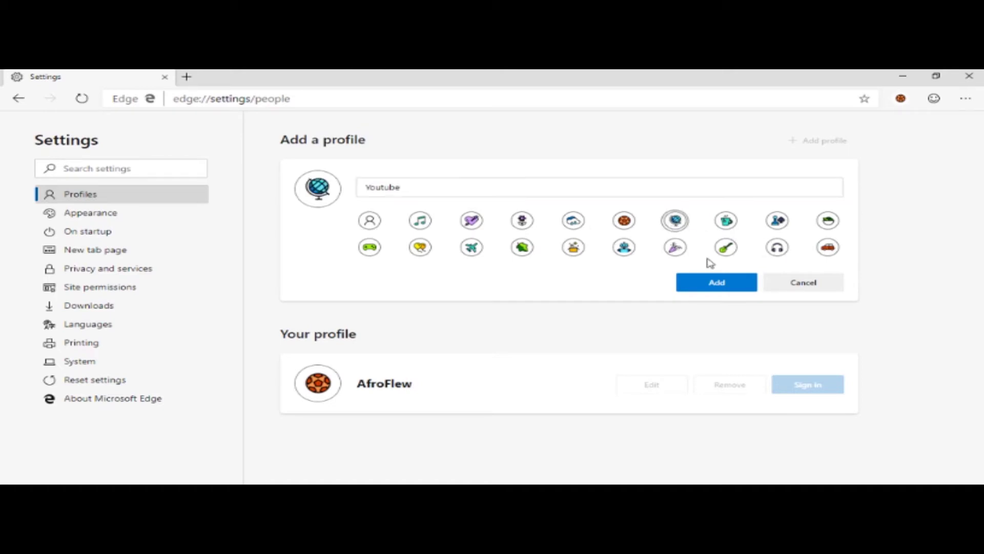
left_click(724, 284)
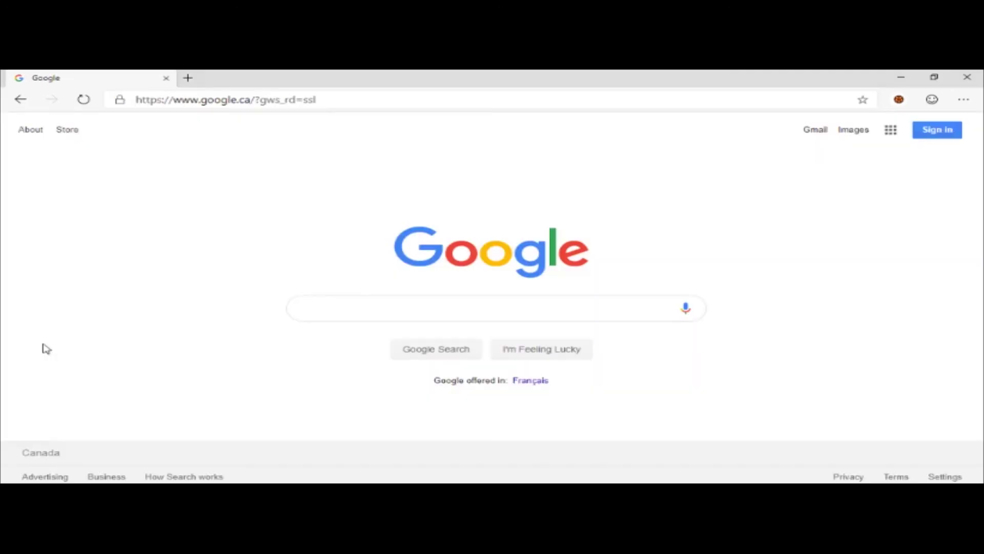
Step: Search Google for 'chrome web store' and open the Chrome Web Store Extensions result
left_click(342, 312)
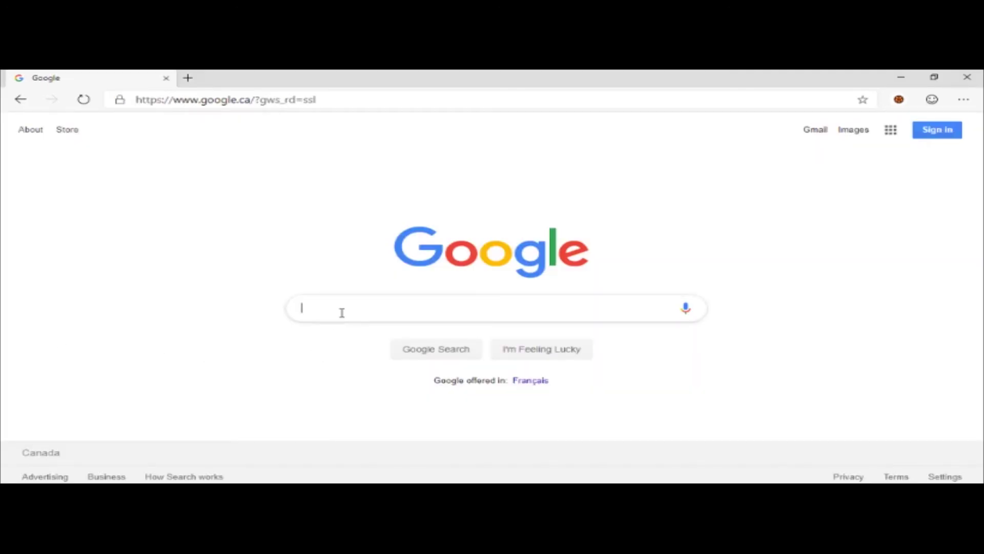
type("chrome")
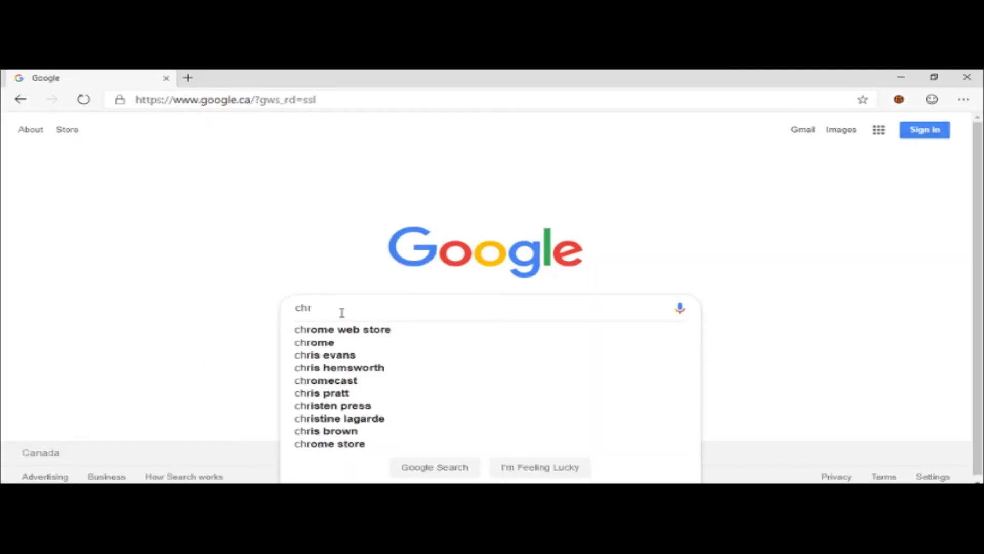
left_click(330, 330)
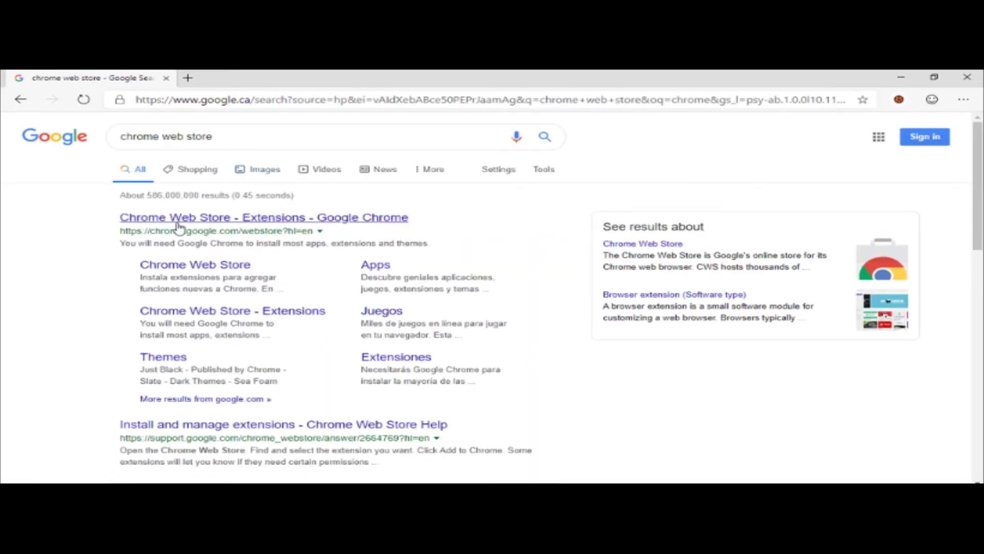
left_click(177, 223)
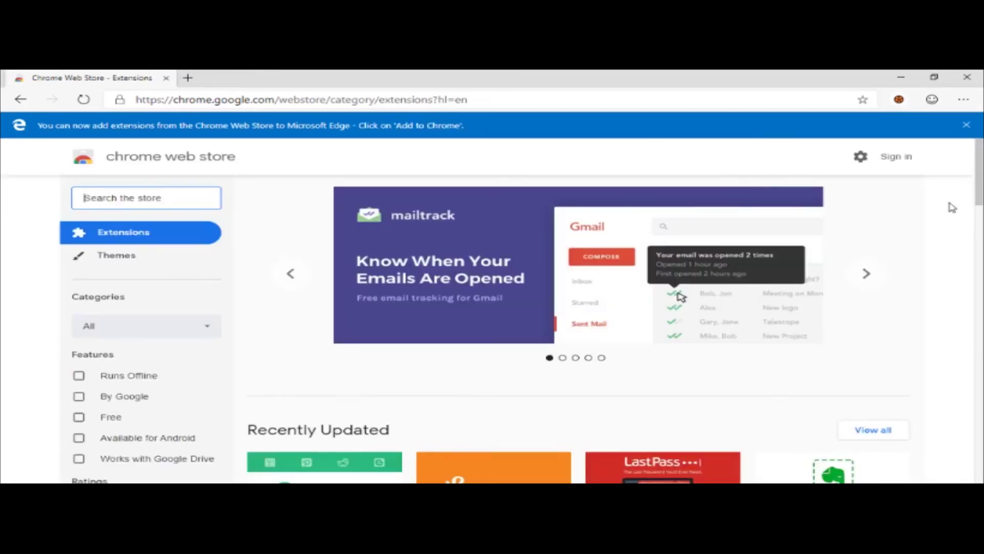
scroll(980, 187, "down", 10)
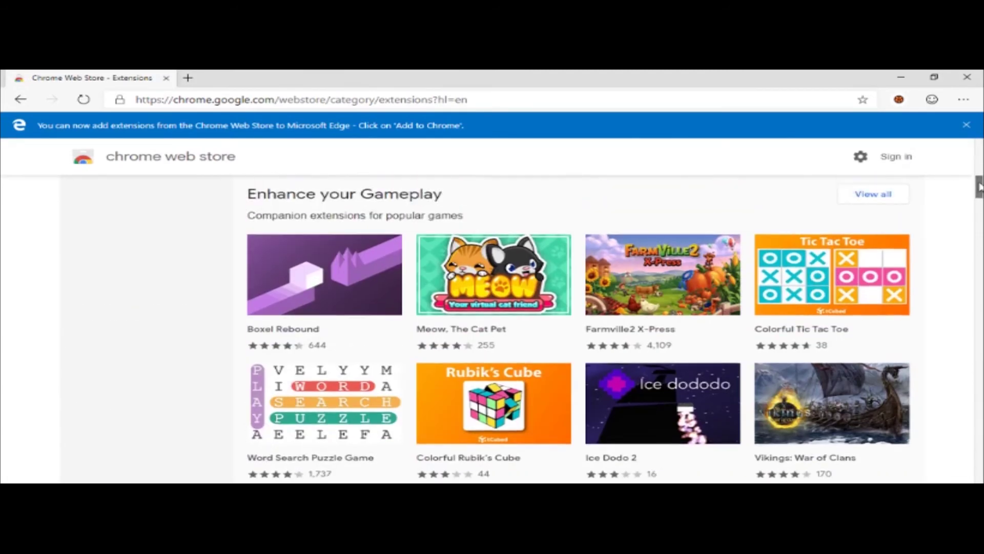
scroll(979, 187, "up", 5)
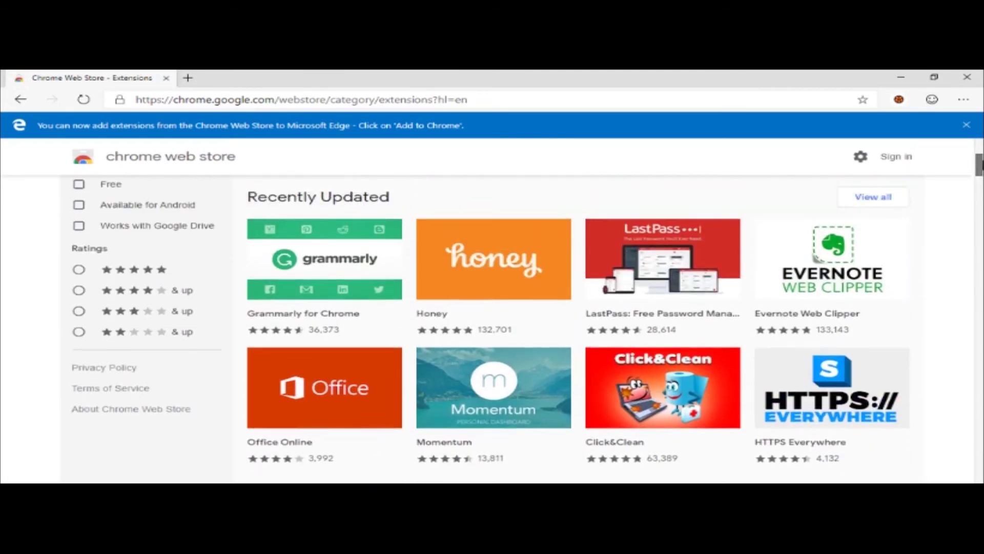
scroll(979, 187, "up", 3)
scroll(979, 187, "down", 7)
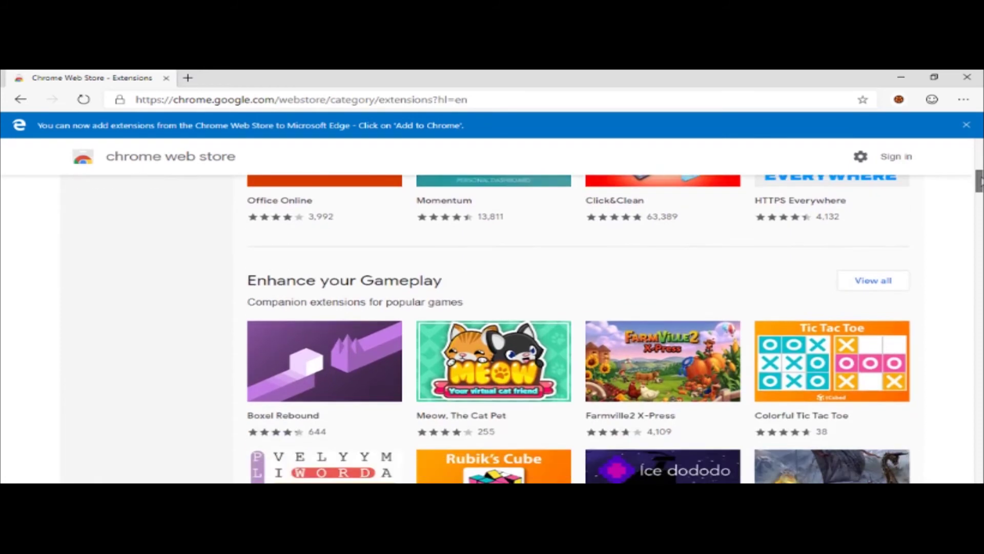
left_click_drag(979, 180, 979, 150)
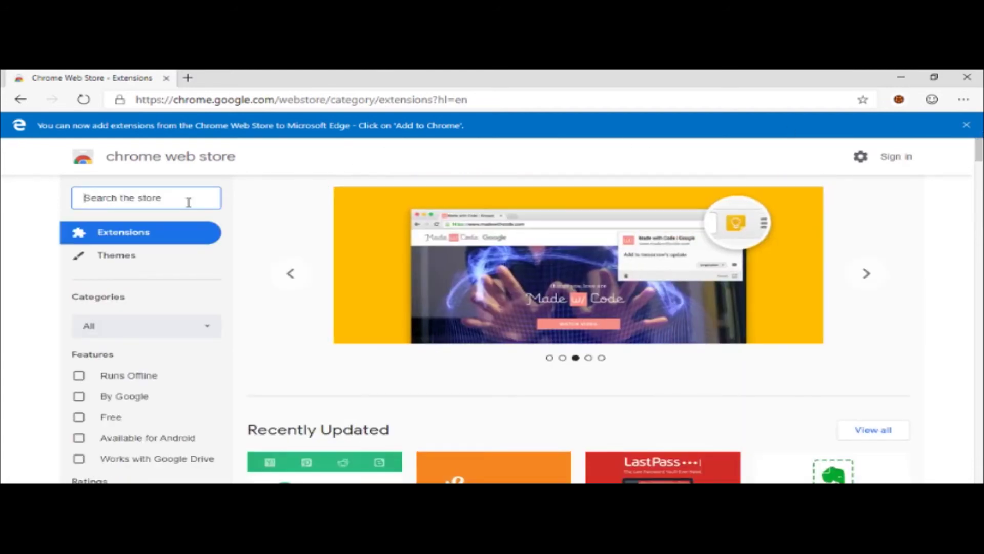
Step: Search the Chrome Web Store for 'clock' and add the Cool Clock extension
type("clock")
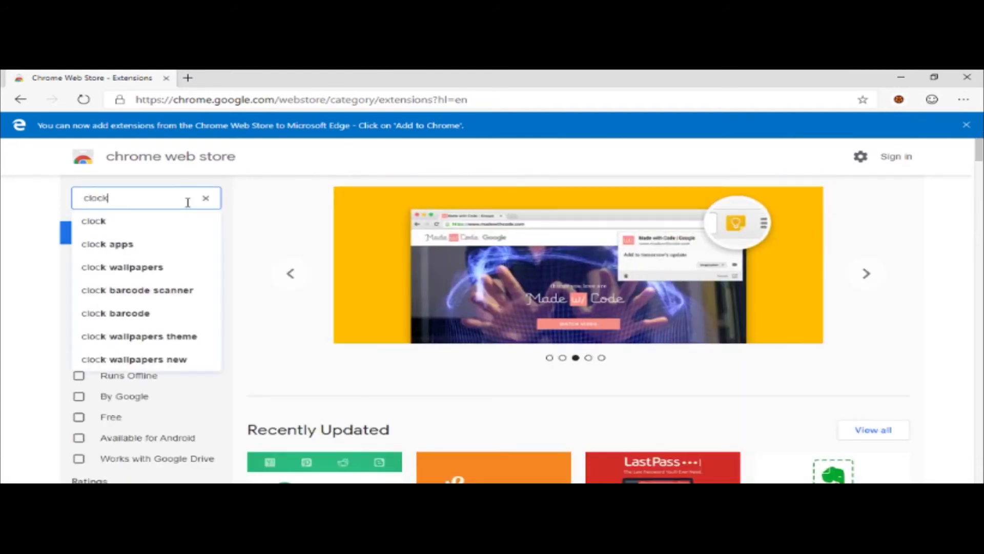
key("Return")
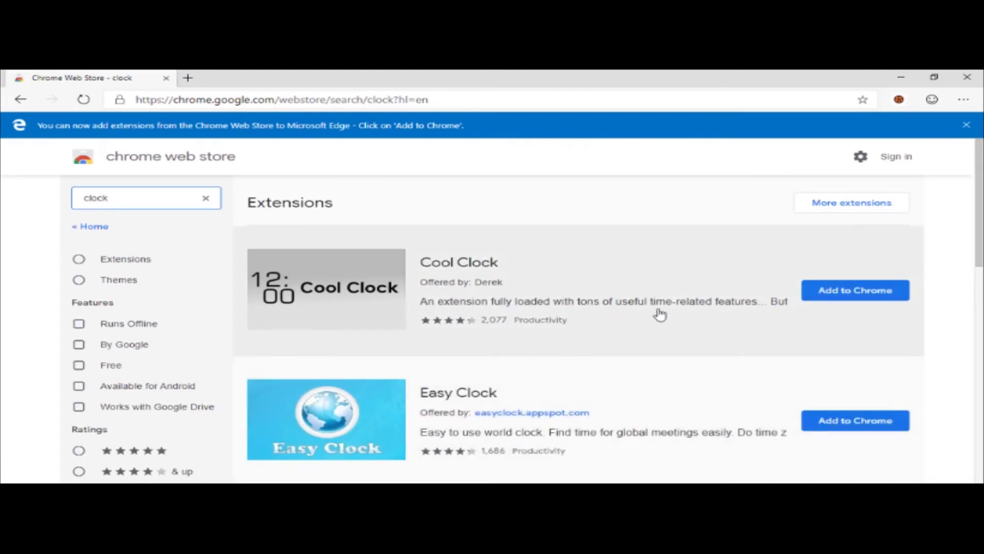
left_click(825, 295)
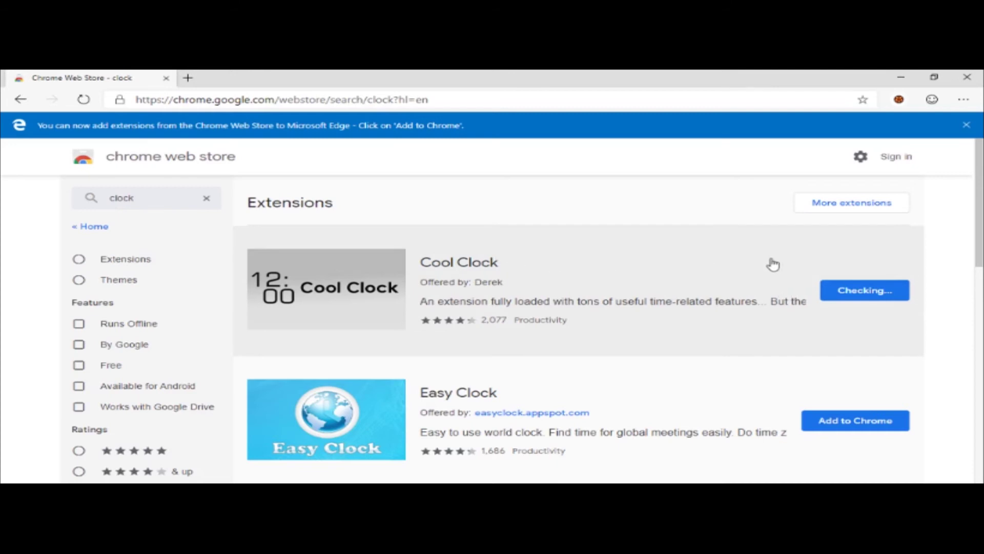
Step: Open the newly installed Cool Clock extension from the toolbar
scroll(970, 295, "down", 4)
scroll(970, 295, "down", 2)
scroll(955, 333, "up", 6)
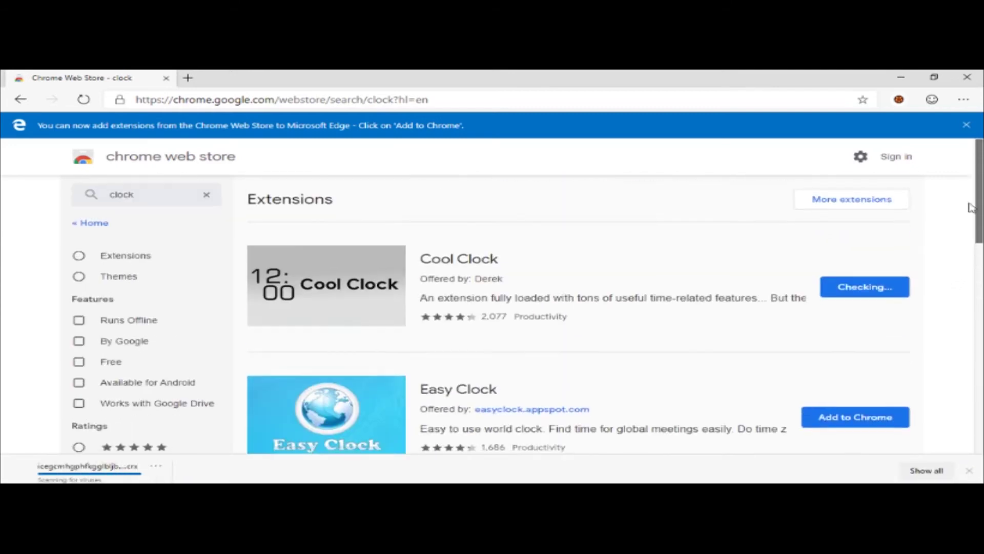
left_click(153, 196)
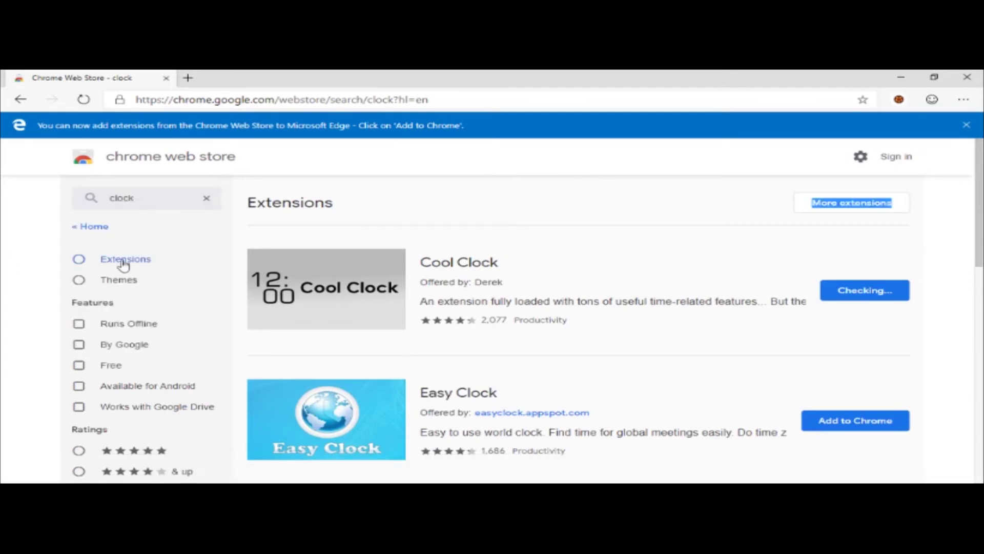
left_click(76, 197)
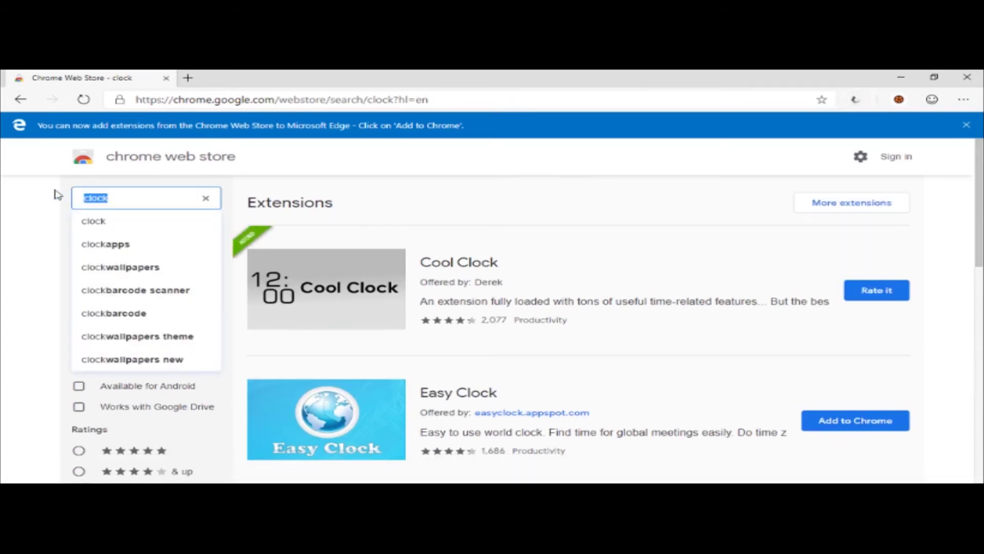
left_click(855, 99)
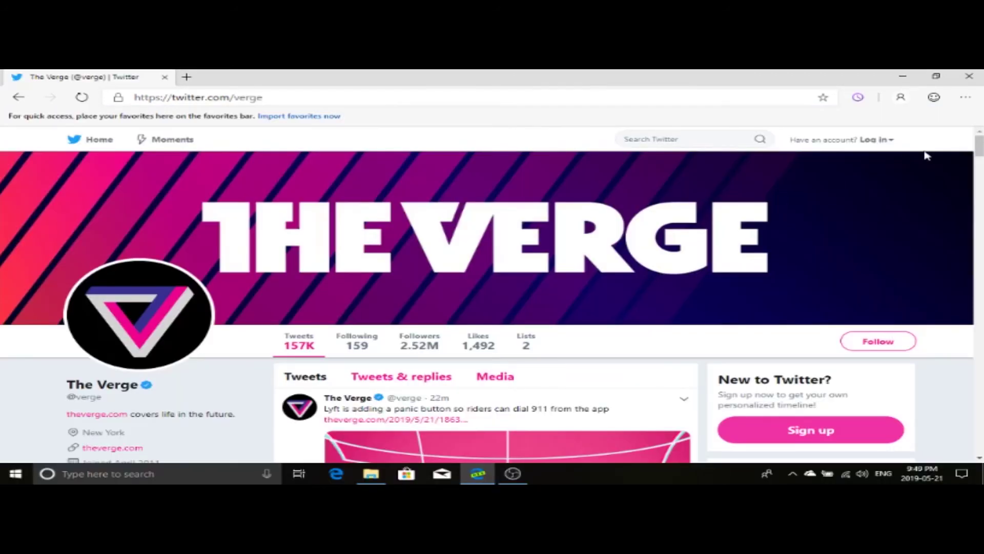
Step: Install the Twitter site as a standalone app
left_click(966, 97)
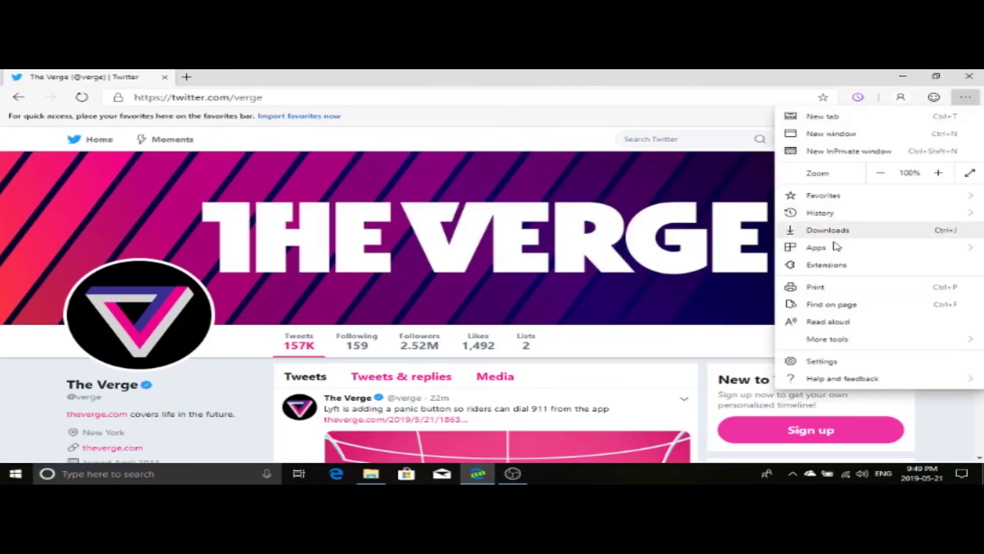
mouse_move(835, 248)
left_click(732, 276)
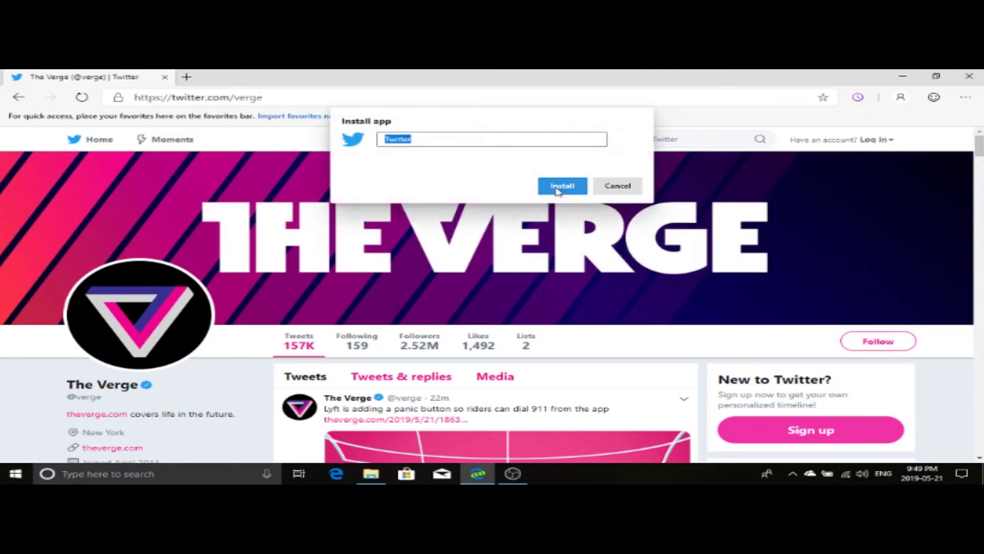
left_click(558, 188)
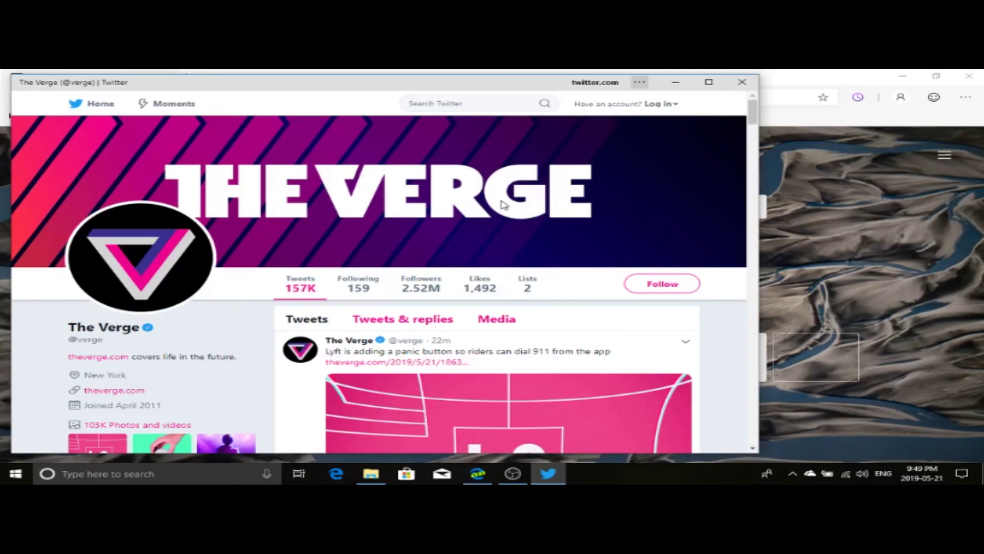
Step: Launch the Twitter app from its desktop shortcut, close it, and reopen Edge
left_click(675, 82)
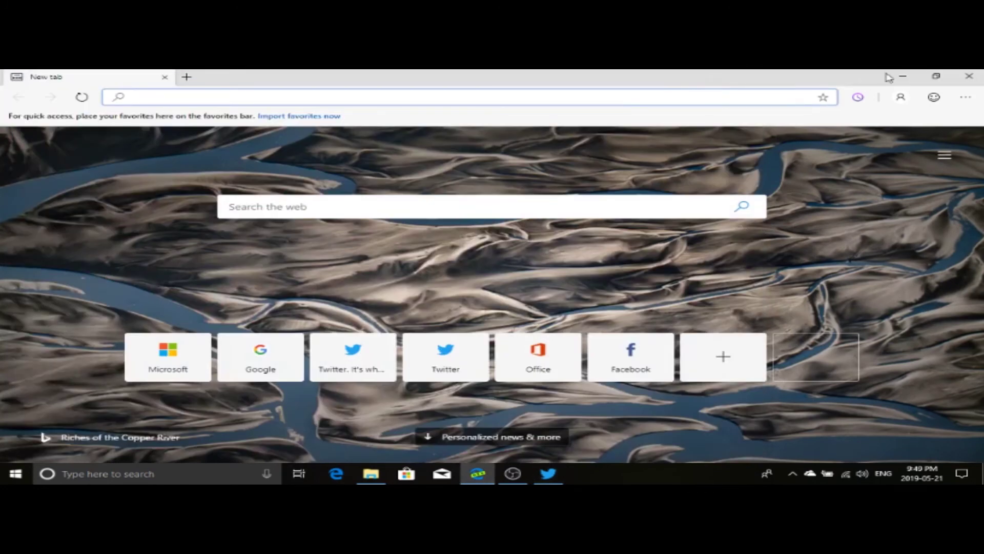
left_click(902, 75)
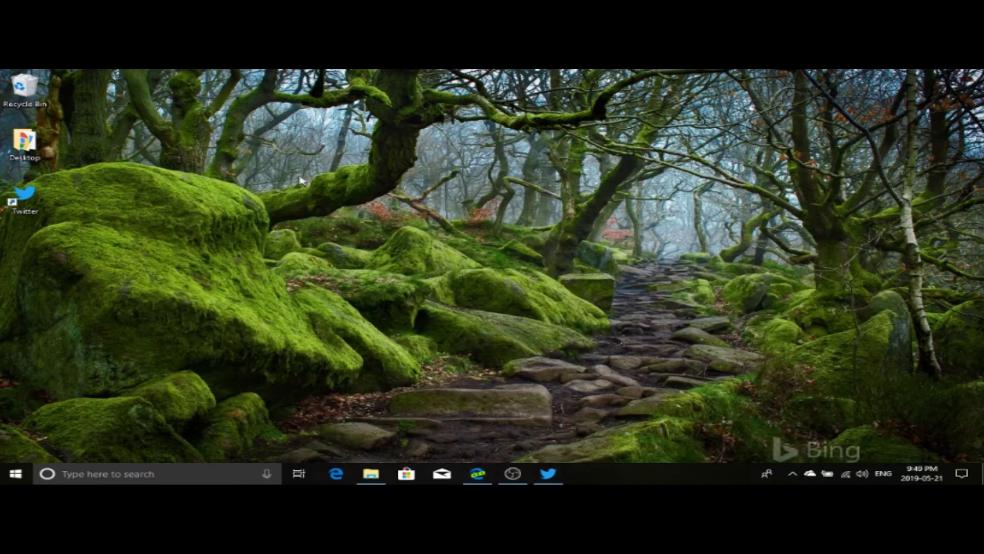
left_click(33, 201)
double_click(34, 201)
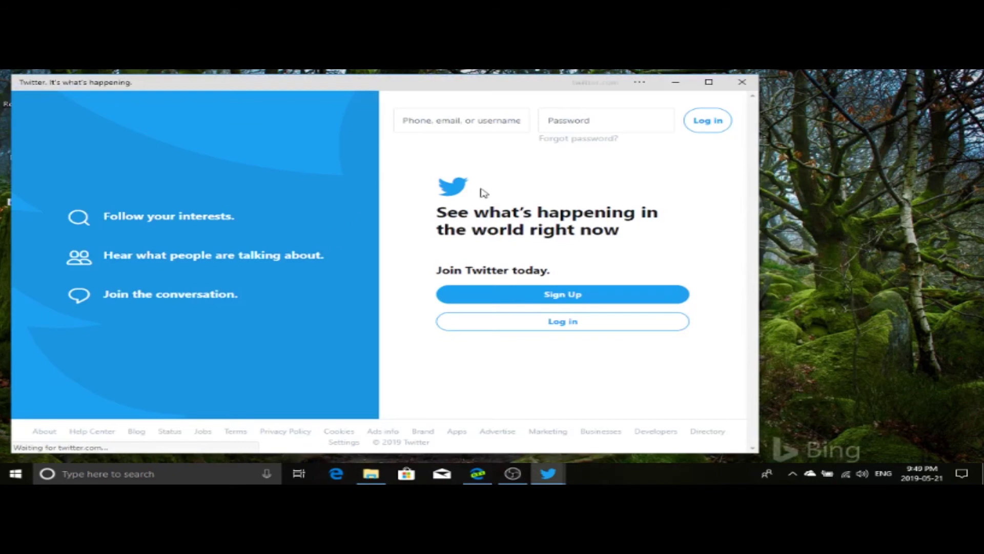
left_click(742, 82)
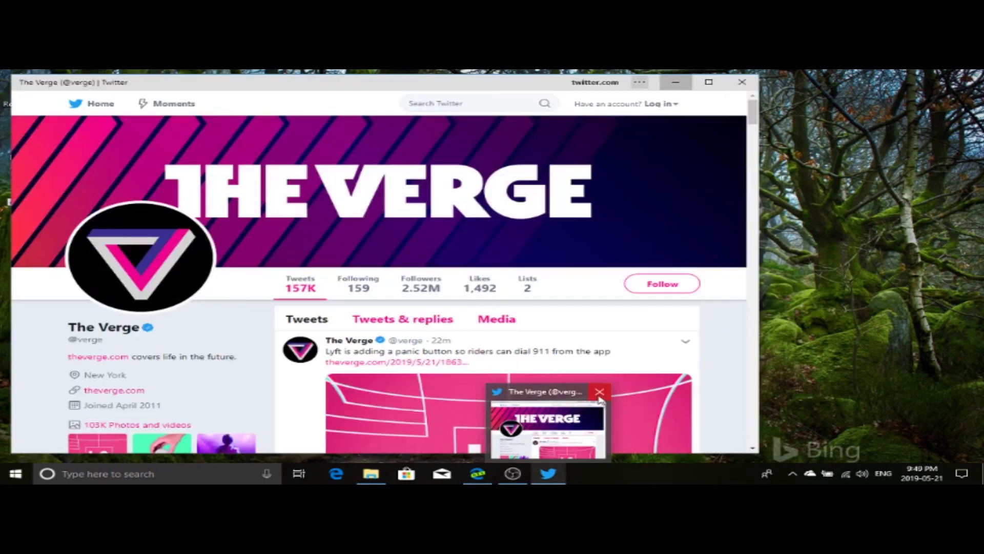
left_click(598, 391)
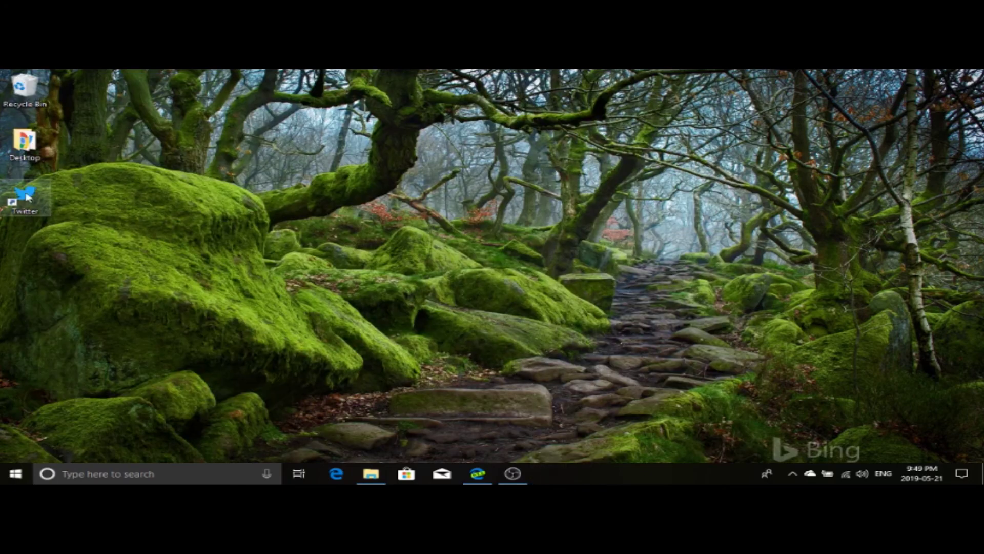
double_click(24, 198)
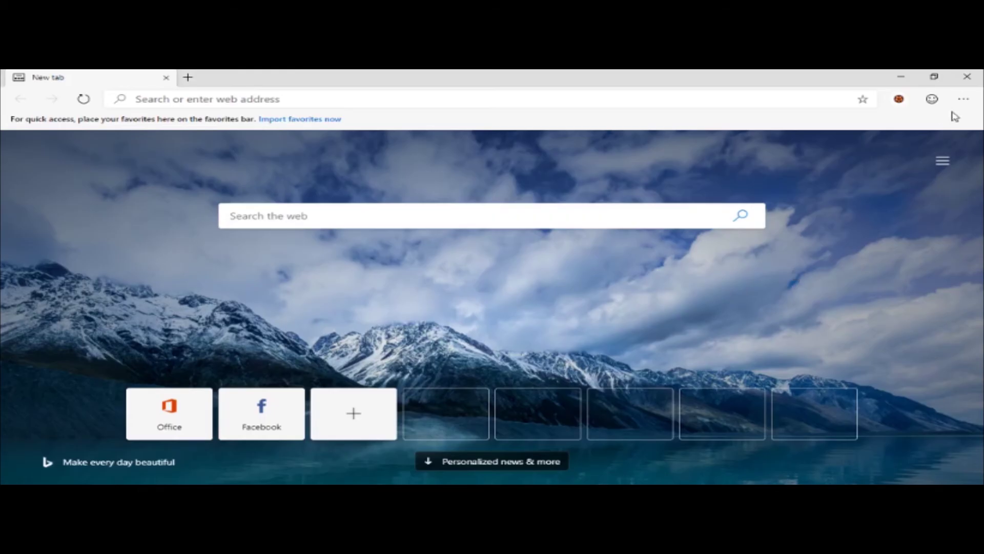
Step: In Privacy and services, change the tracking prevention level and confirm no sites are exempted
left_click(963, 106)
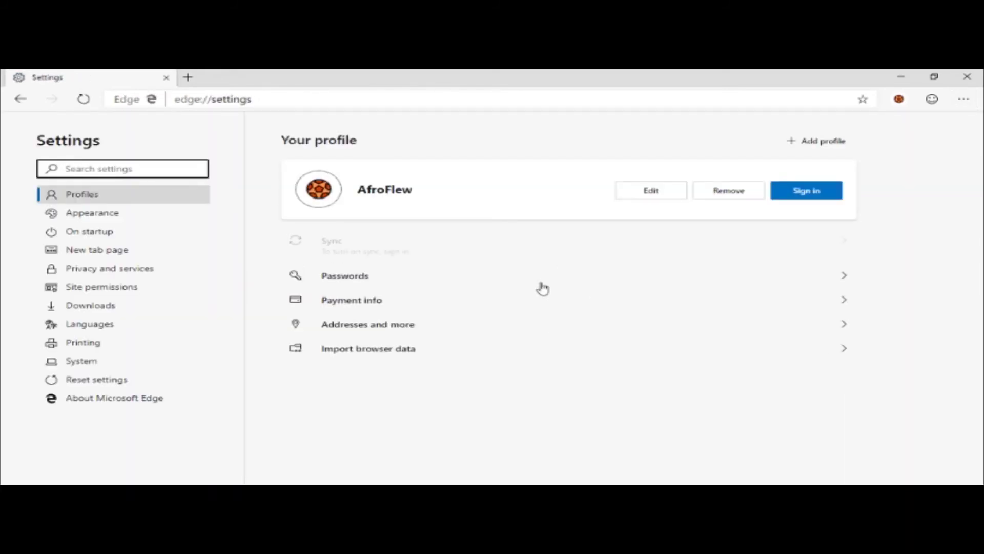
left_click(160, 270)
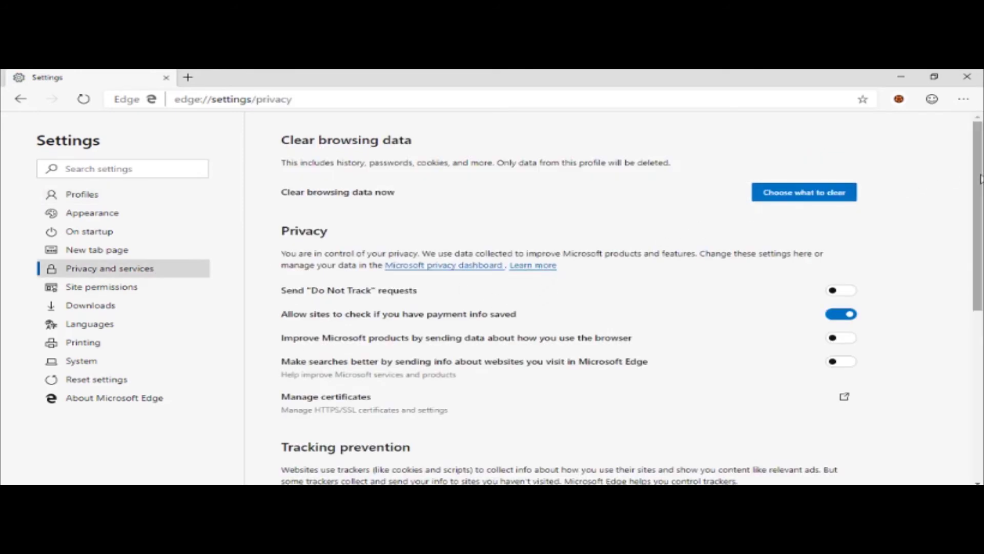
left_click_drag(978, 180, 961, 300)
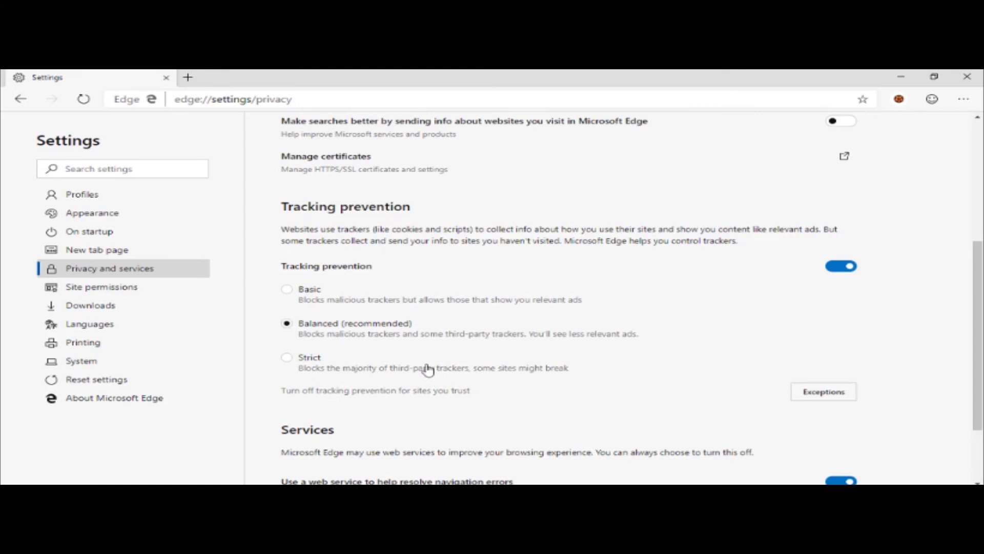
left_click(435, 339)
left_click(803, 394)
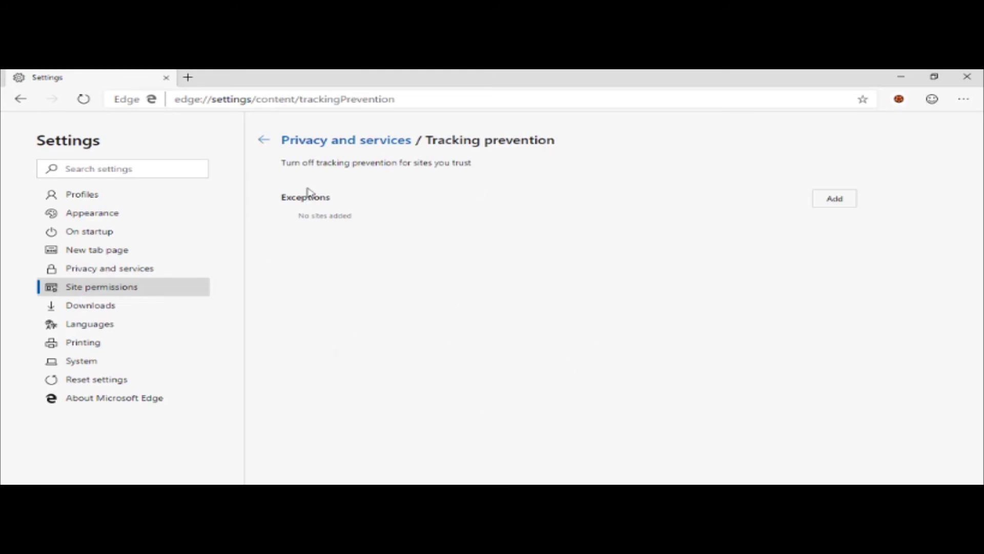
left_click(263, 141)
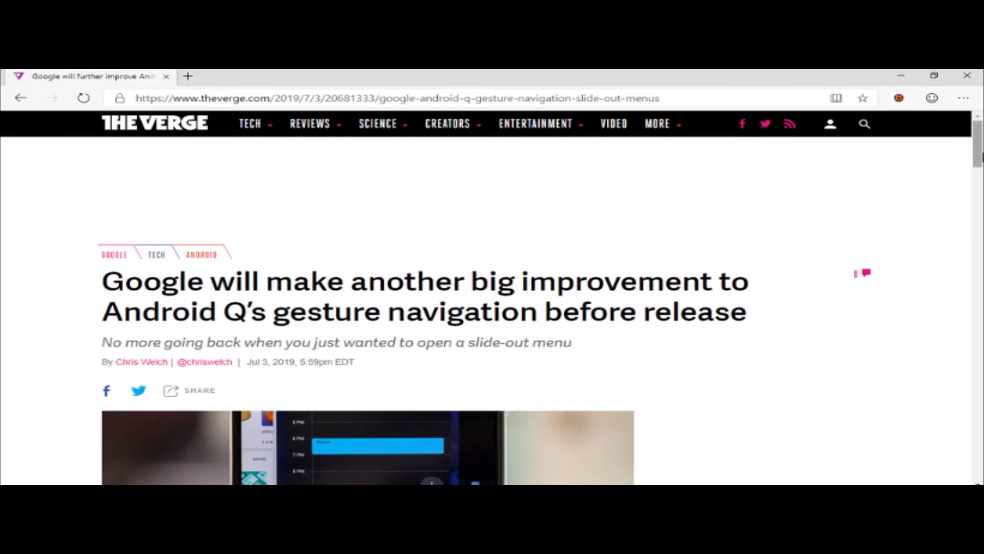
Step: Scroll down through The Verge Android Q article
scroll(979, 173, "down", 3)
left_click_drag(981, 177, 981, 230)
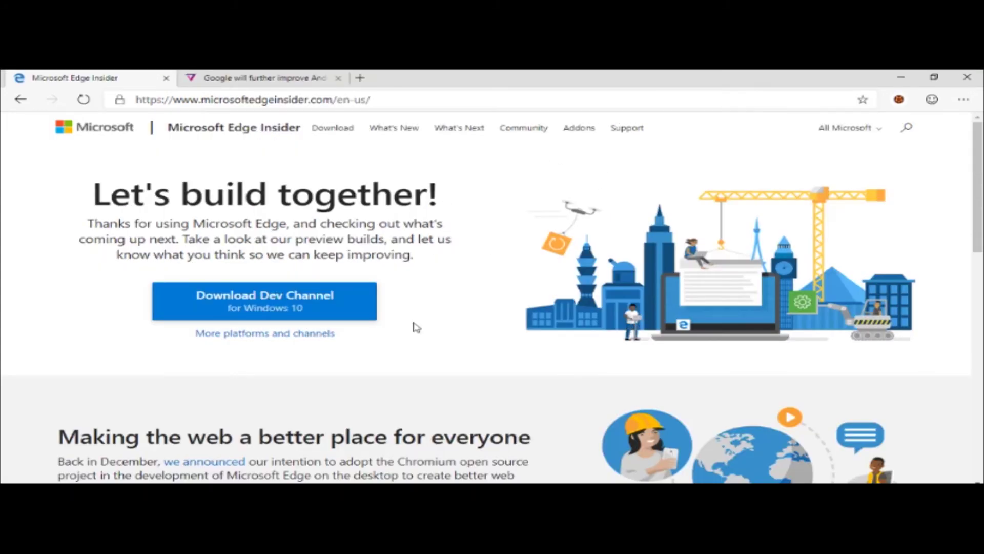
Step: Browse the Edge Insider download page
left_click(342, 135)
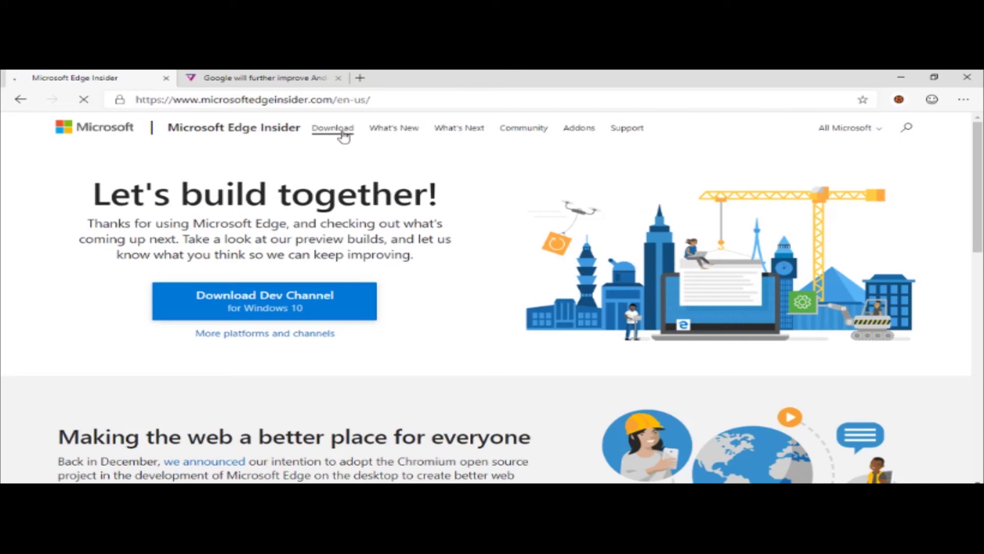
scroll(910, 177, "down", 15)
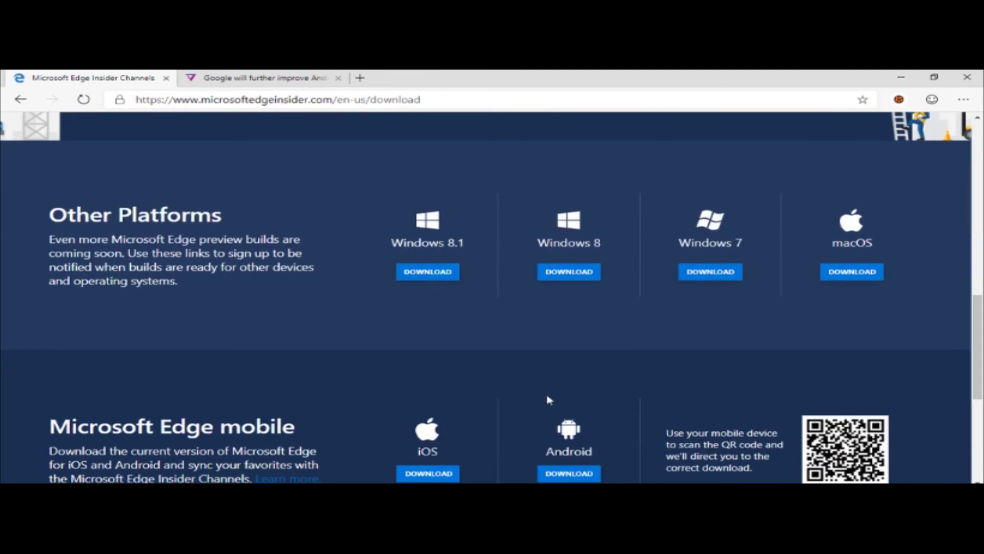
scroll(802, 423, "down", 5)
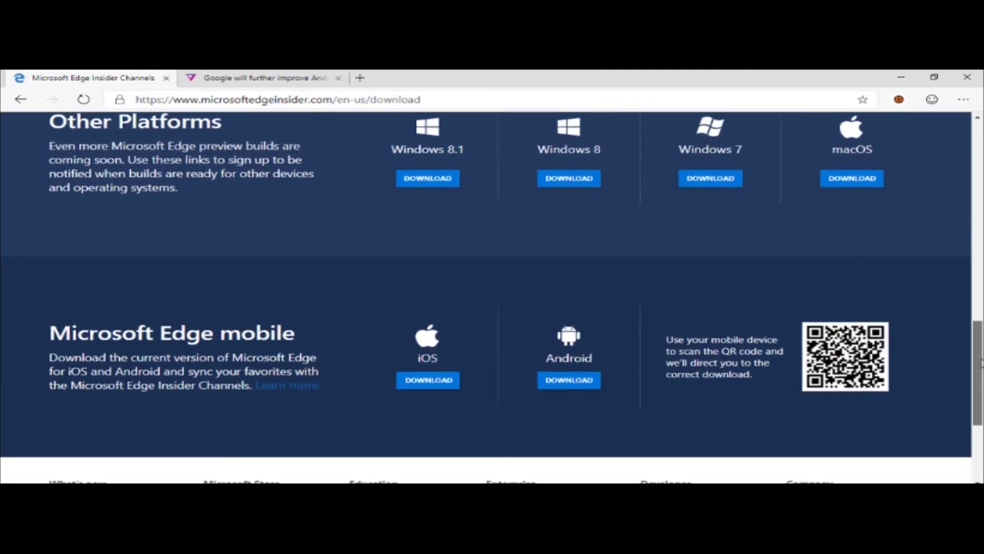
scroll(979, 283, "up", 10)
scroll(979, 284, "up", 15)
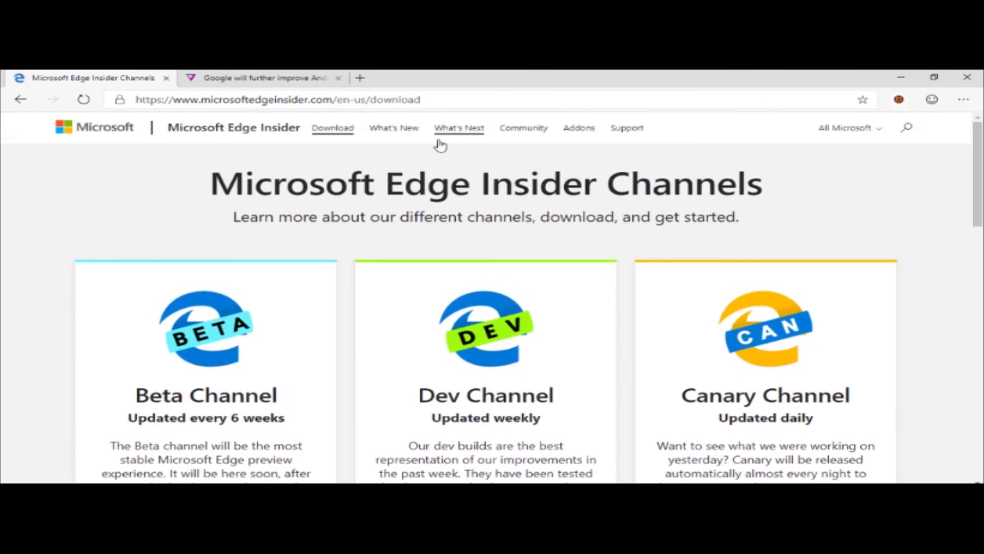
Step: Look through the Edge Insider What's New and What's Next pages
left_click(410, 130)
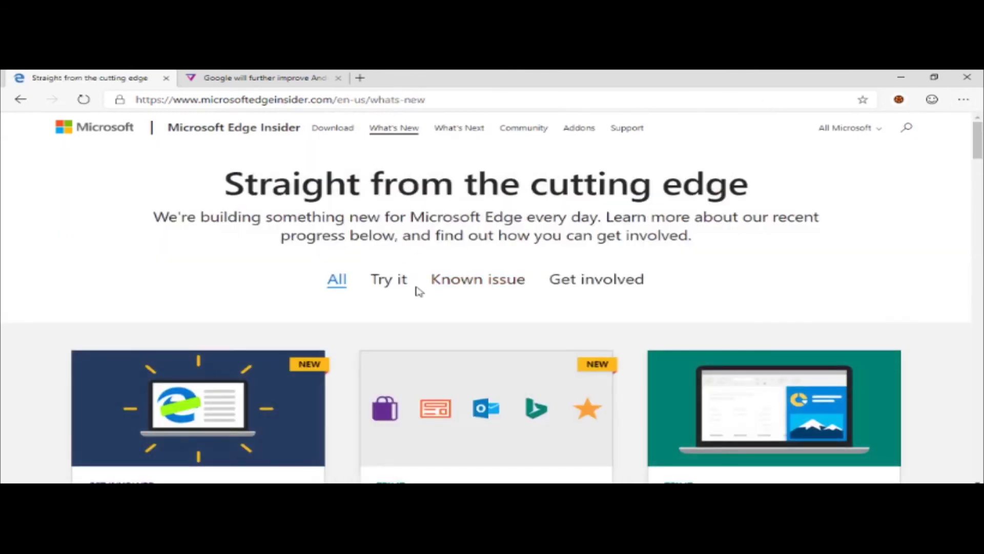
left_click(458, 131)
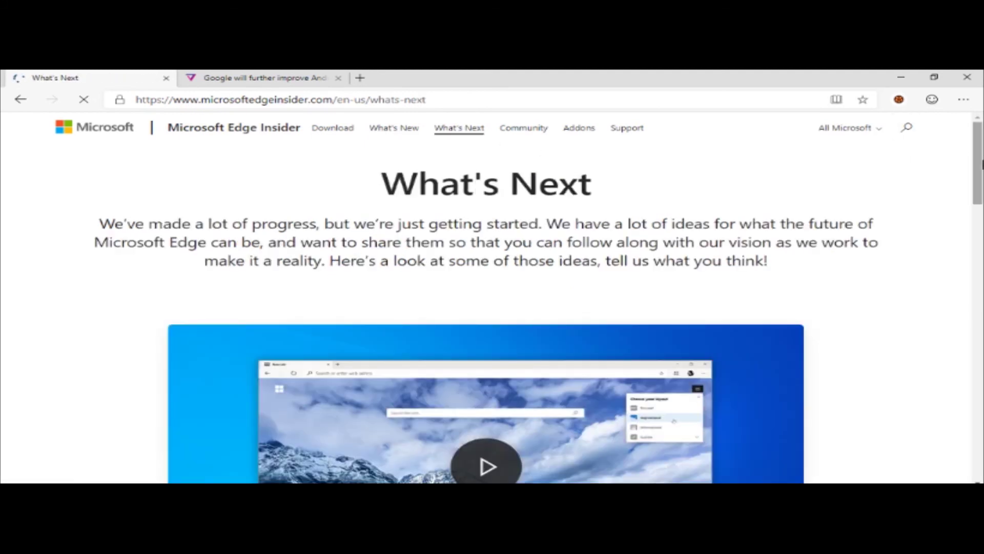
left_click_drag(982, 163, 982, 387)
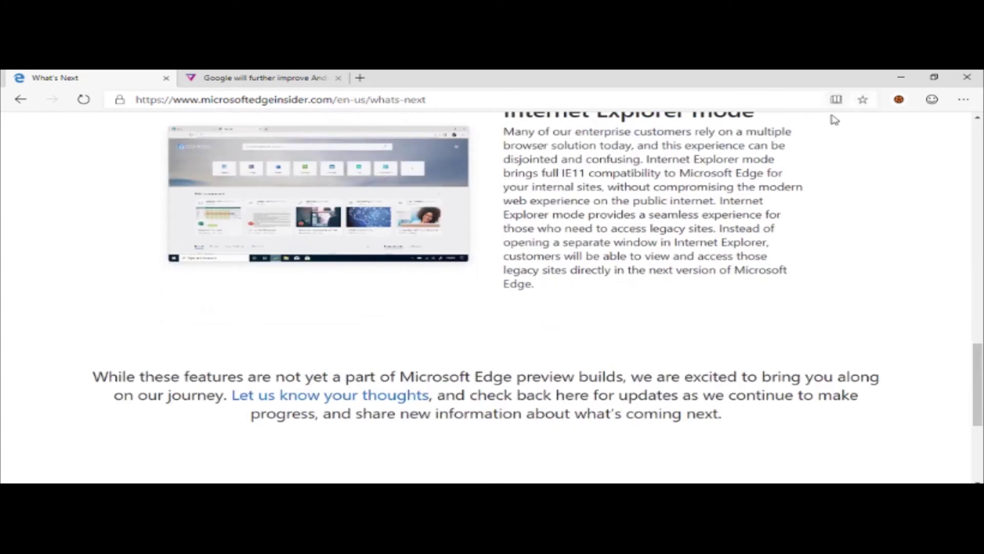
Step: Read What's Next in reading view, open the Community page, then return to The Verge article
left_click(836, 99)
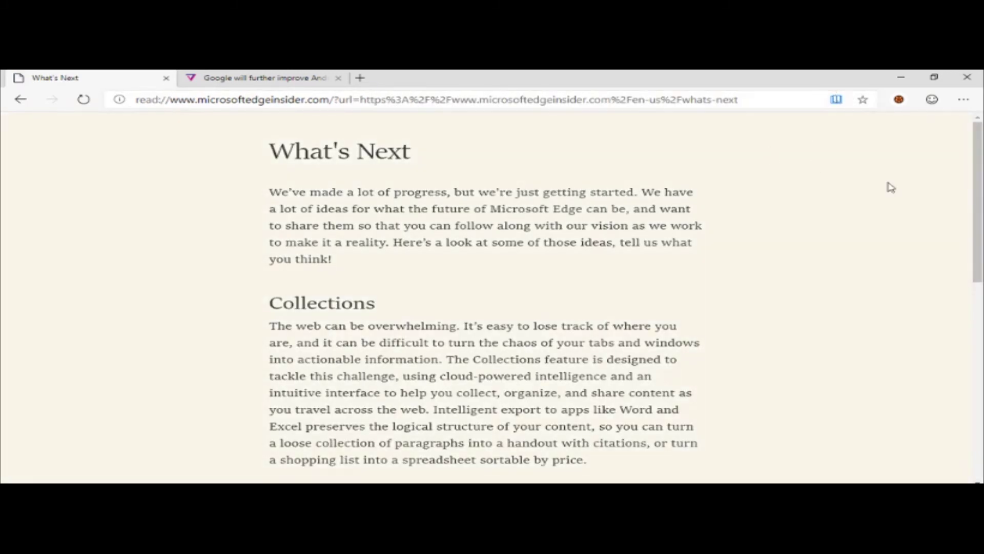
left_click_drag(981, 194, 982, 260)
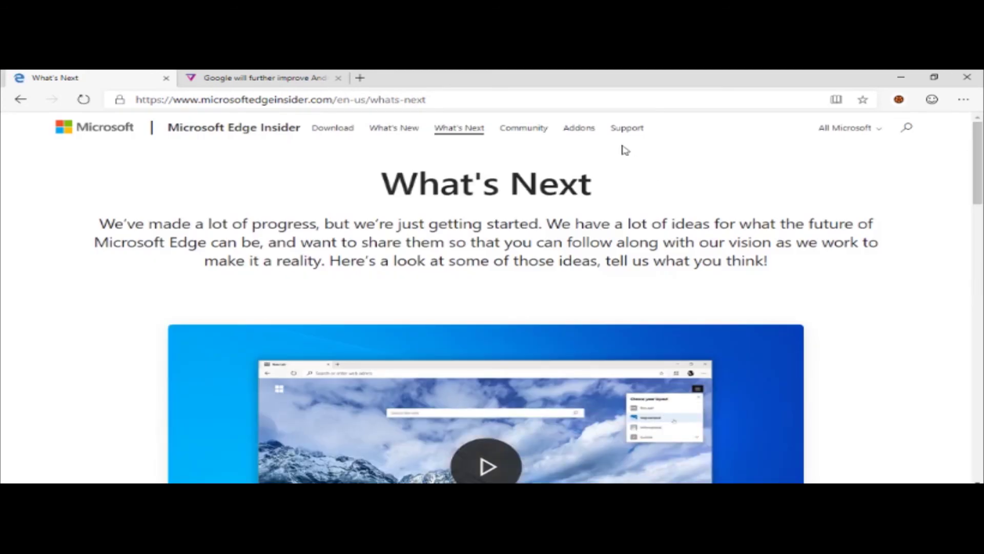
left_click(540, 132)
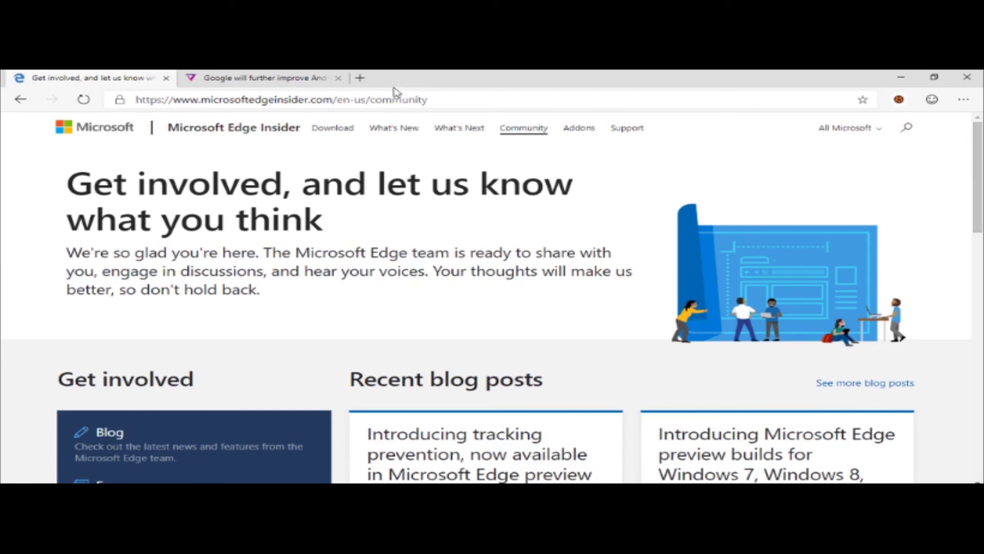
left_click(262, 78)
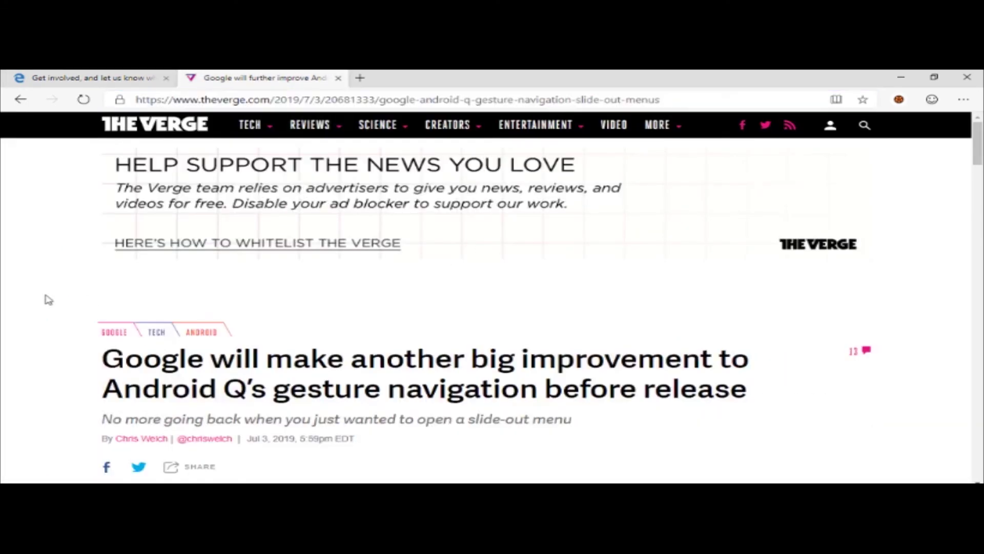
scroll(978, 153, "down", 4)
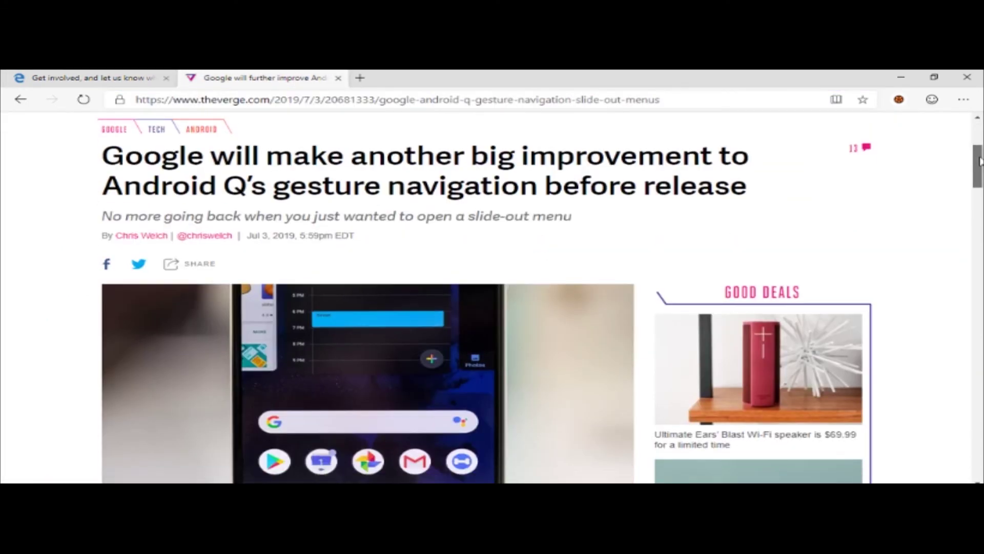